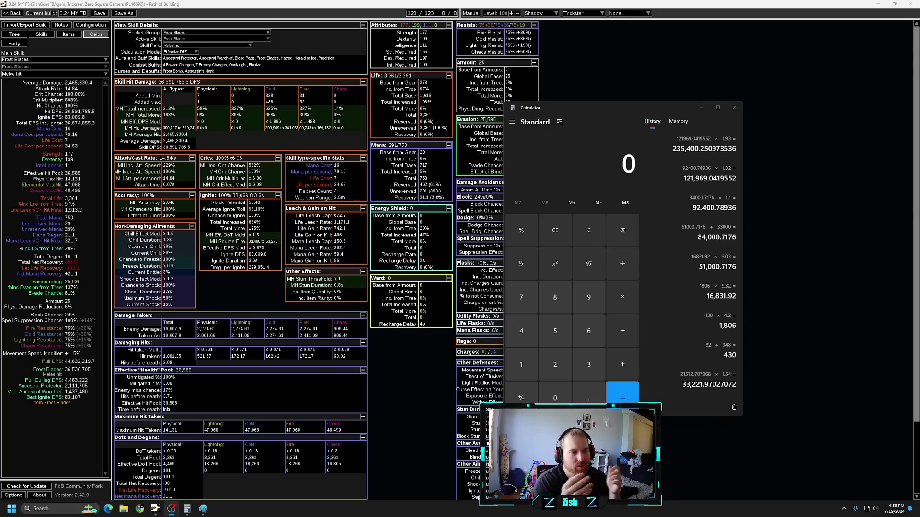
Bring up the annotated patch notes image in Paint
{"action": "left_click", "coordinate": [203, 508]}
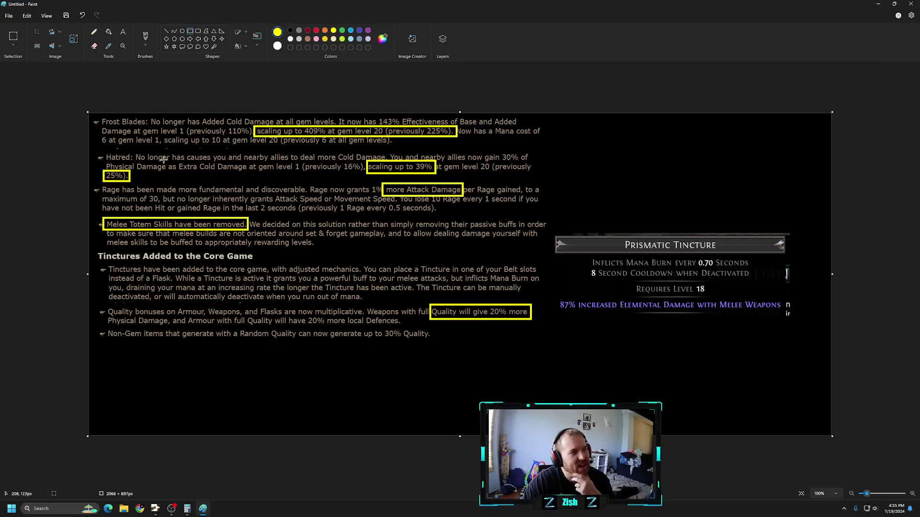
Bring the Frost Blades build and the Calculator back to the front
{"action": "left_click", "coordinate": [154, 510]}
Move the Calculator over the calculation panels and save the Frost Blades build
{"action": "left_click", "coordinate": [187, 509]}
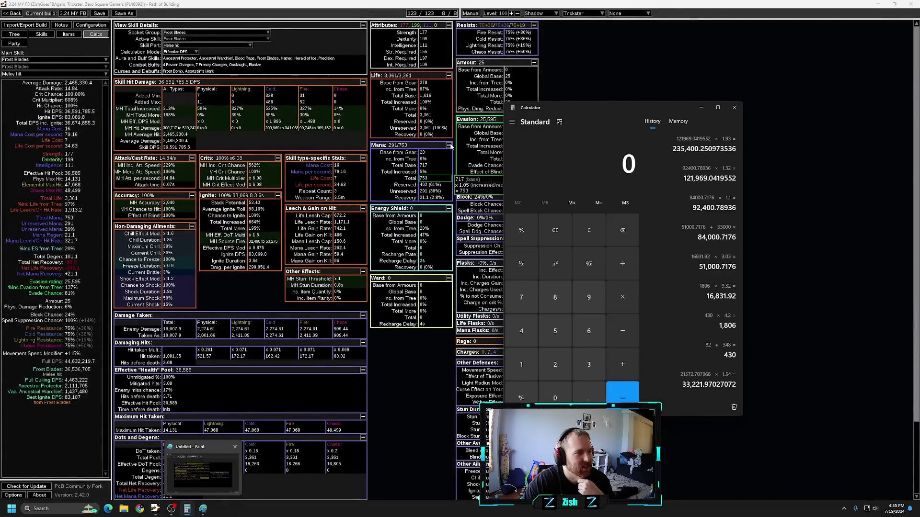
{"action": "mouse_move", "coordinate": [539, 108]}
{"action": "left_mouse_down"}
{"action": "mouse_move", "coordinate": [465, 60]}
{"action": "mouse_move", "coordinate": [422, 64]}
{"action": "left_mouse_up"}
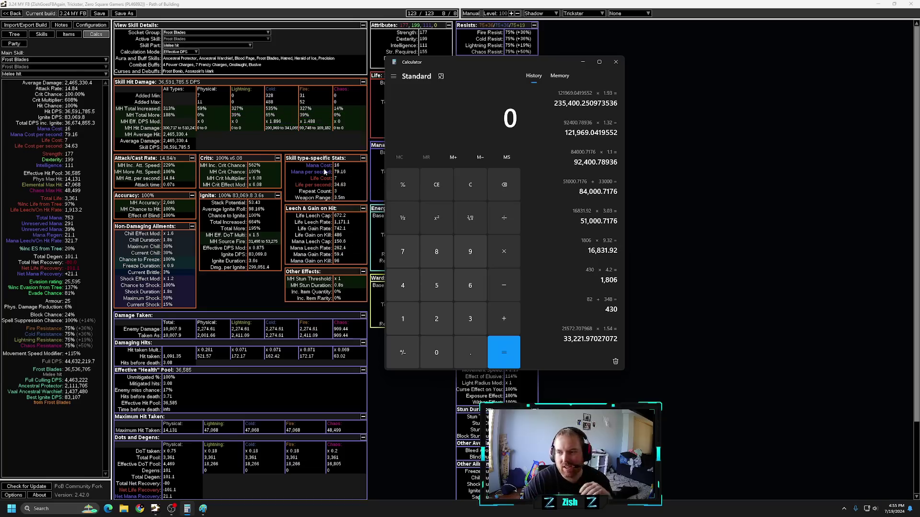
{"action": "left_click_drag", "start_coordinate": [432, 62], "coordinate": [461, 75]}
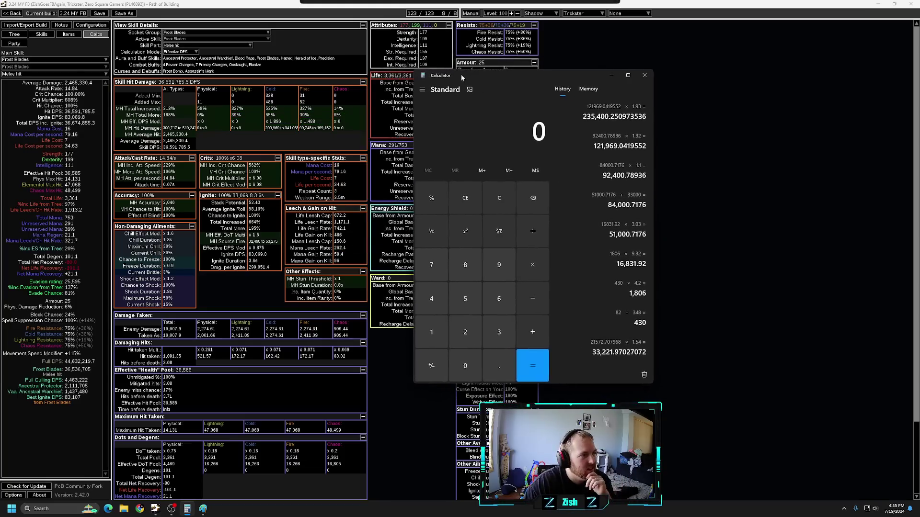
{"action": "left_click", "coordinate": [99, 13]}
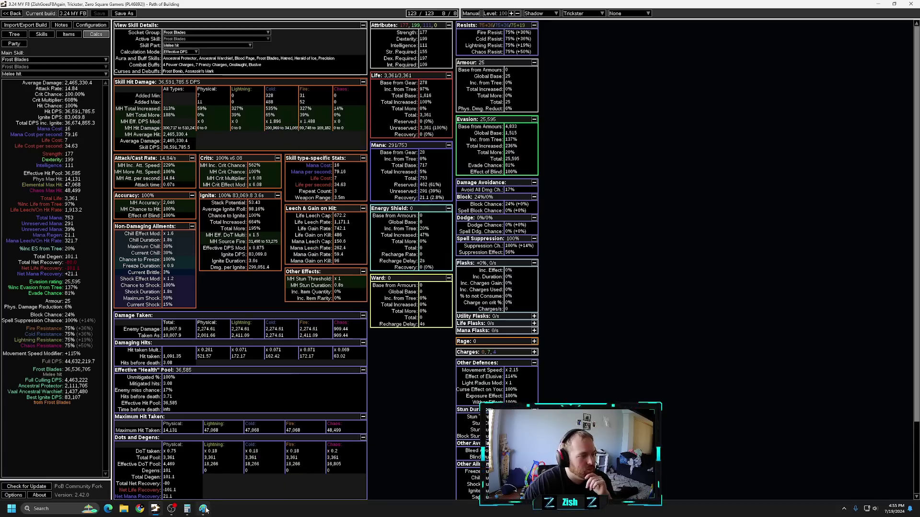
{"action": "left_click", "coordinate": [188, 509]}
{"action": "mouse_move", "coordinate": [278, 128]}
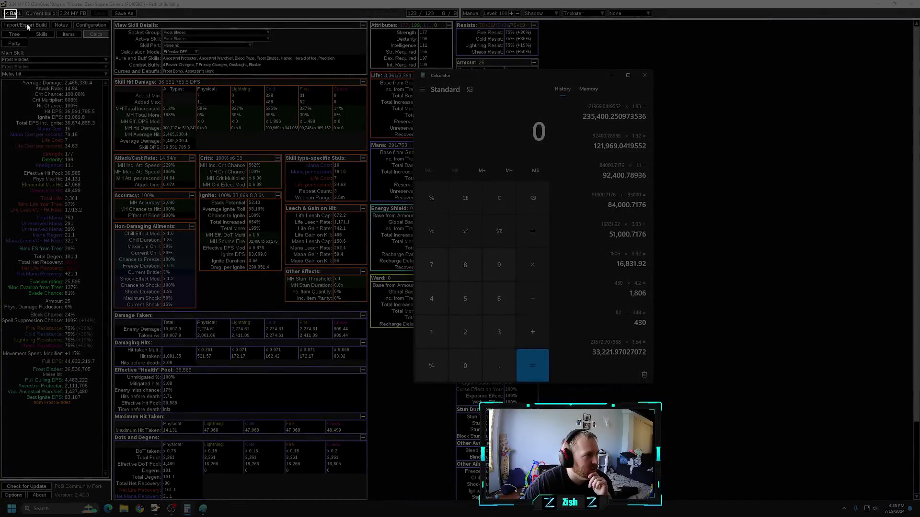
Snip the old build's skill details and hit damage figures, then return to Path of Building
{"action": "left_click_drag", "start_coordinate": [4, 10], "coordinate": [382, 180]}
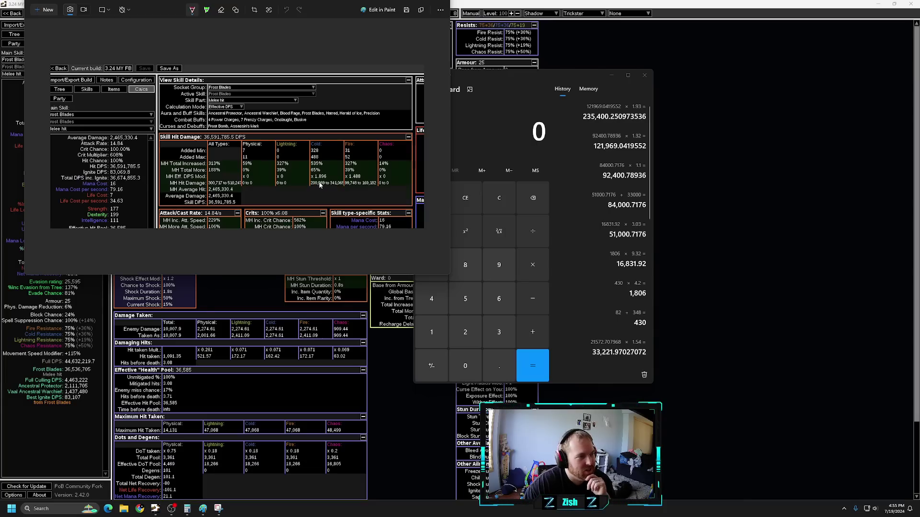
{"action": "left_click", "coordinate": [643, 108]}
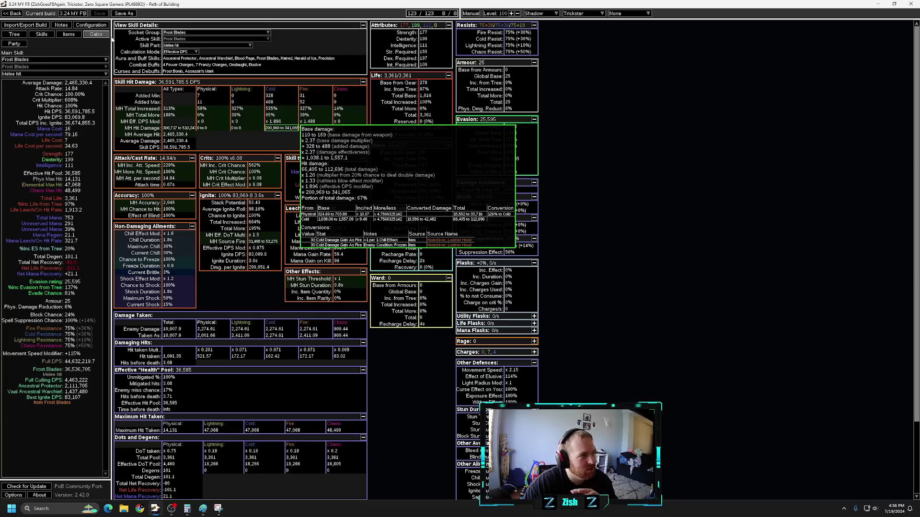
Remove both totem gems from the helmet group and Hatred from the gloves group
{"action": "left_click", "coordinate": [42, 34]}
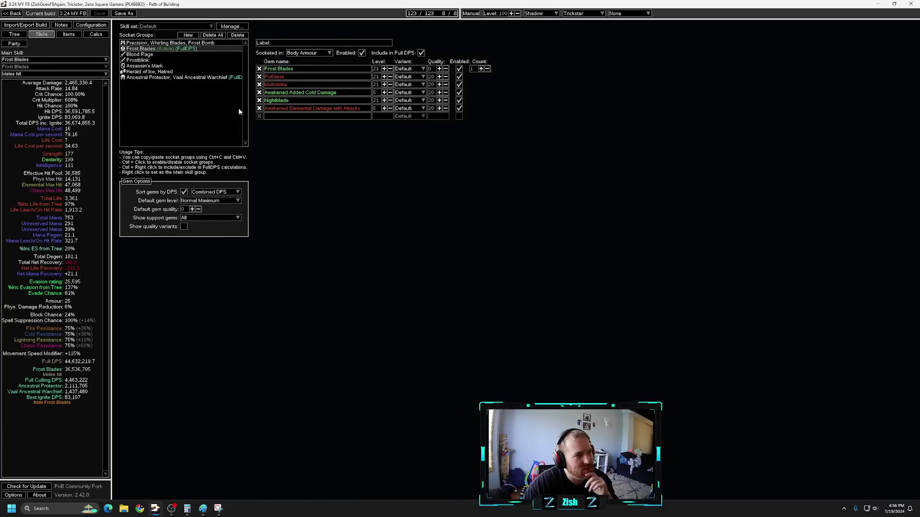
{"action": "left_click", "coordinate": [167, 78]}
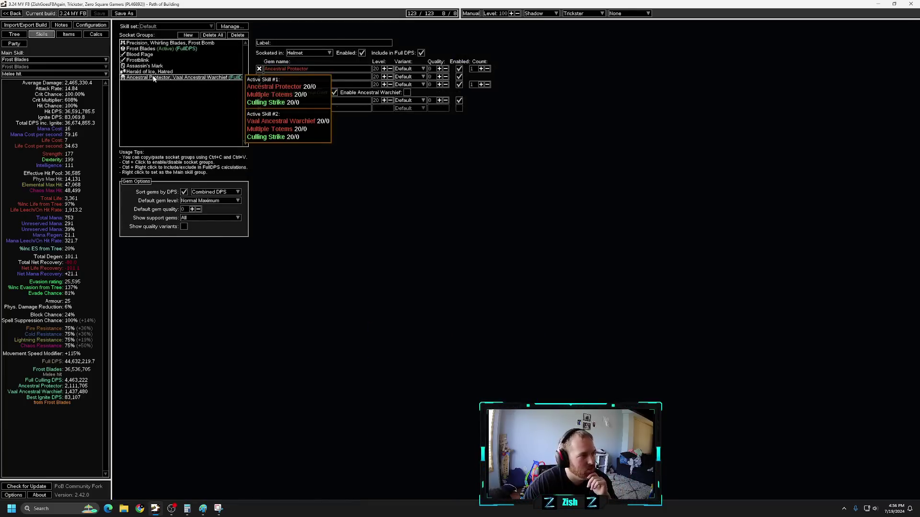
{"action": "left_click", "coordinate": [259, 77]}
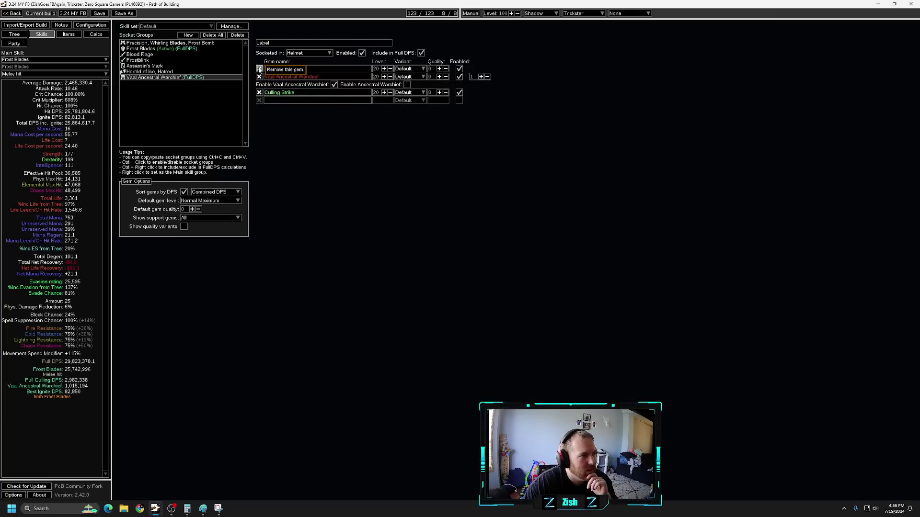
{"action": "left_click", "coordinate": [259, 69]}
{"action": "left_click", "coordinate": [157, 73]}
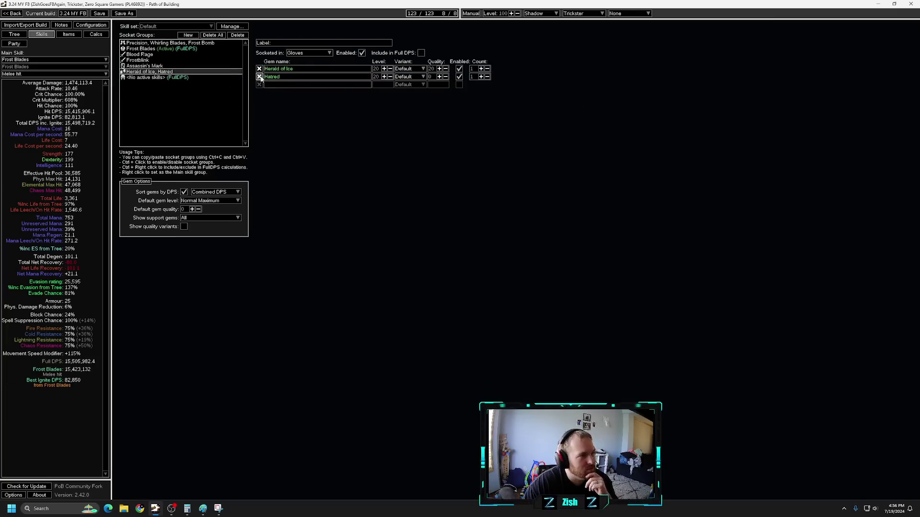
{"action": "left_click", "coordinate": [260, 77]}
{"action": "left_click", "coordinate": [91, 26]}
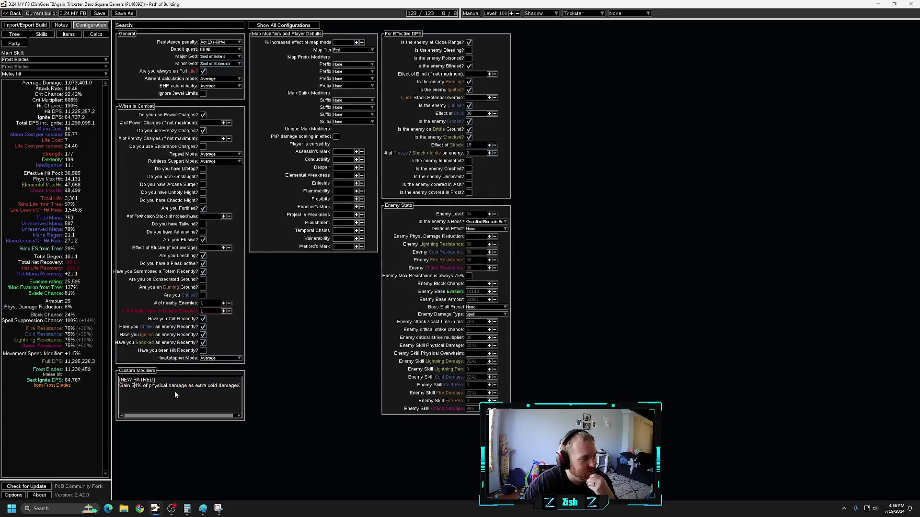
Delete the stray trailing X from the custom modifier and check the recalculated damage
{"action": "left_click", "coordinate": [239, 386]}
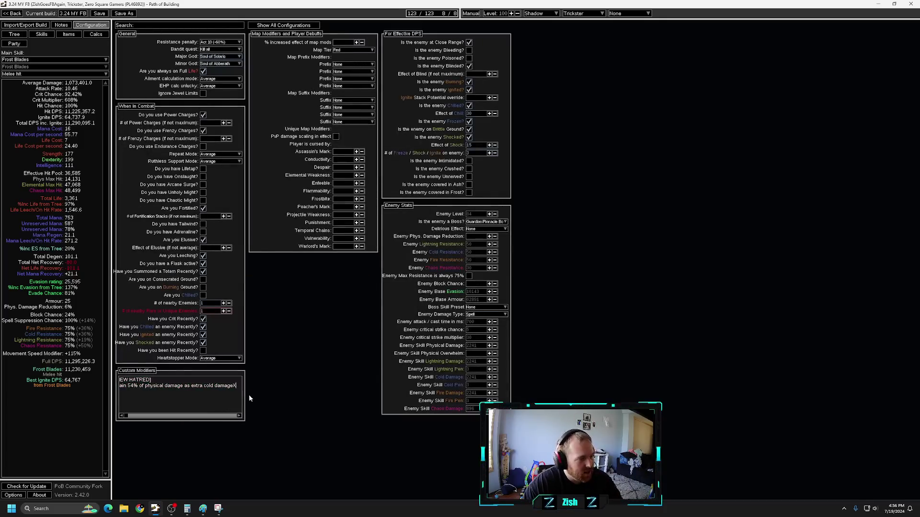
{"action": "key", "text": "BackSpace"}
{"action": "left_click", "coordinate": [277, 402]}
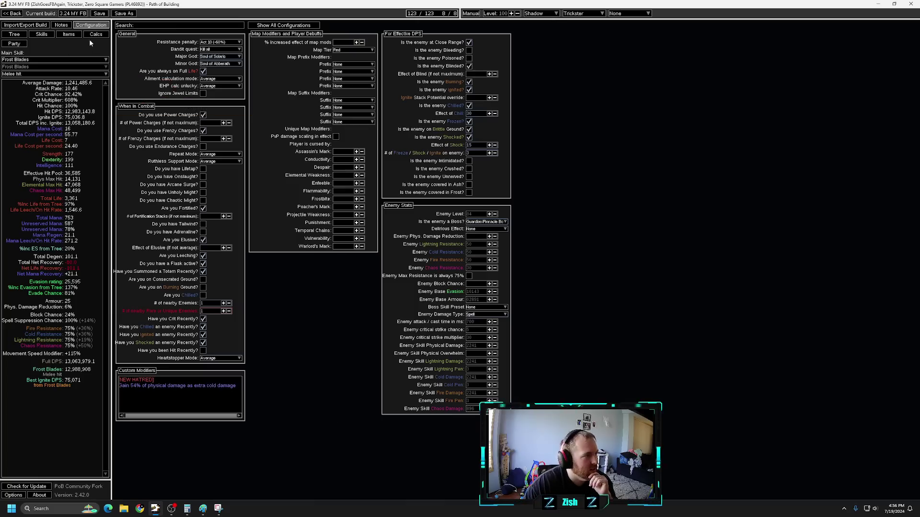
{"action": "left_click", "coordinate": [91, 35]}
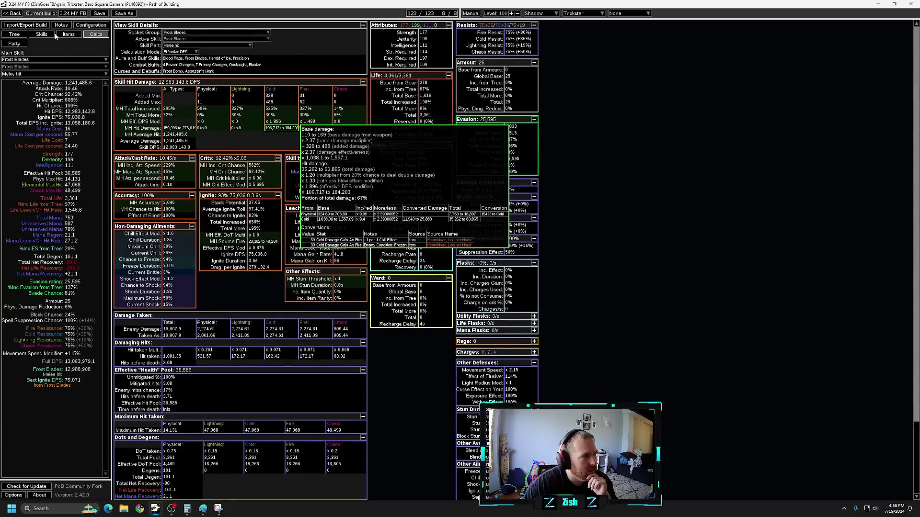
{"action": "left_click", "coordinate": [91, 25]}
Lower the NEW HATRED modifier to 39% physical as extra cold and review the calcs
{"action": "left_click", "coordinate": [135, 386]}
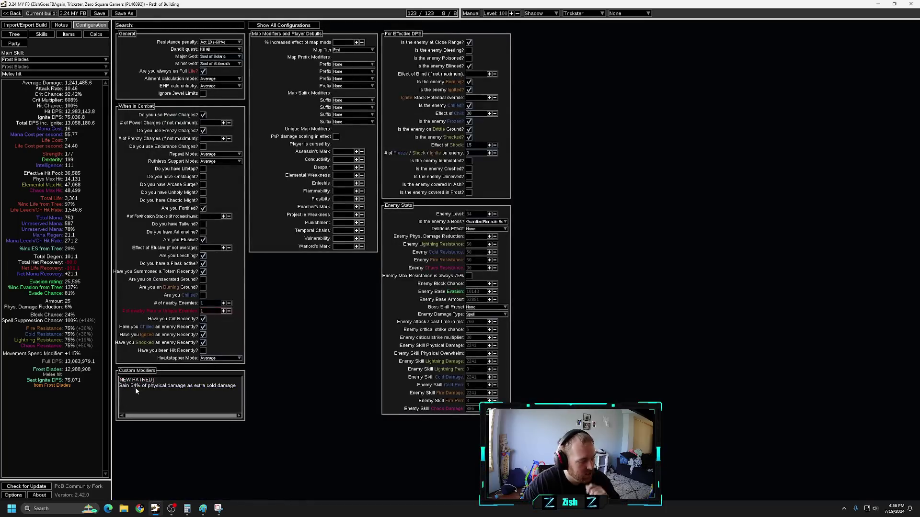
{"action": "key", "text": "BackSpace"}
{"action": "key", "text": "Delete"}
{"action": "type", "text": "3"}
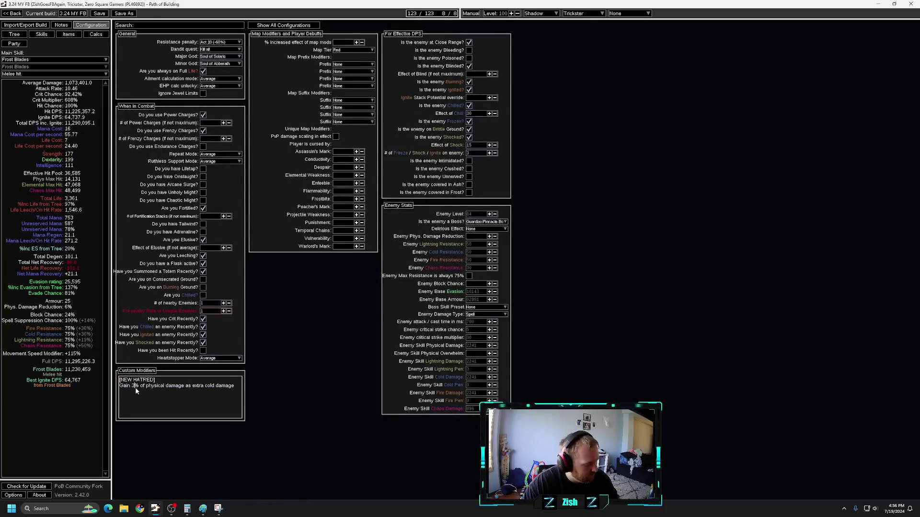
{"action": "type", "text": "3"}
{"action": "left_click", "coordinate": [225, 434]}
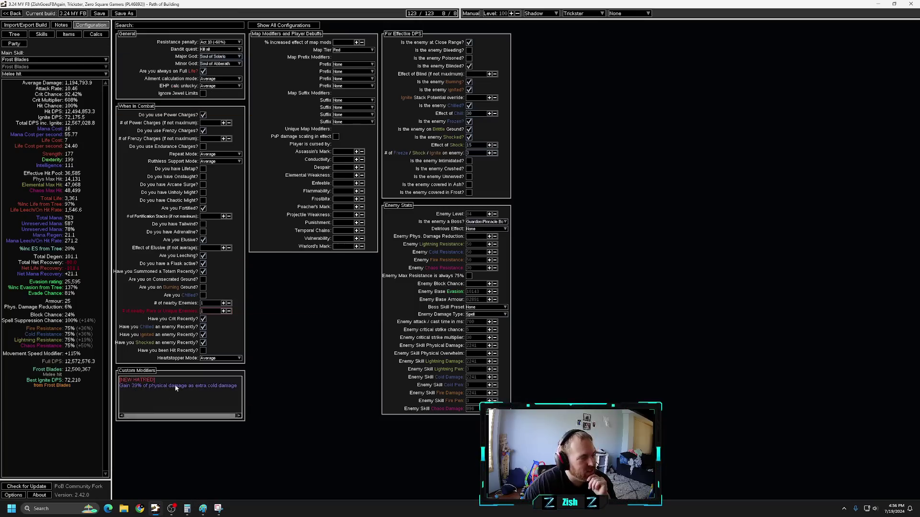
{"action": "left_click", "coordinate": [95, 34]}
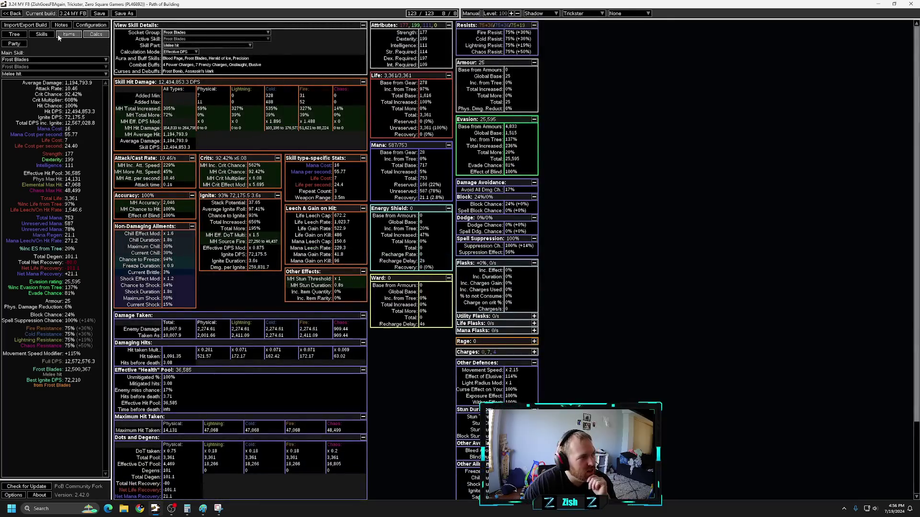
{"action": "left_click", "coordinate": [91, 25]}
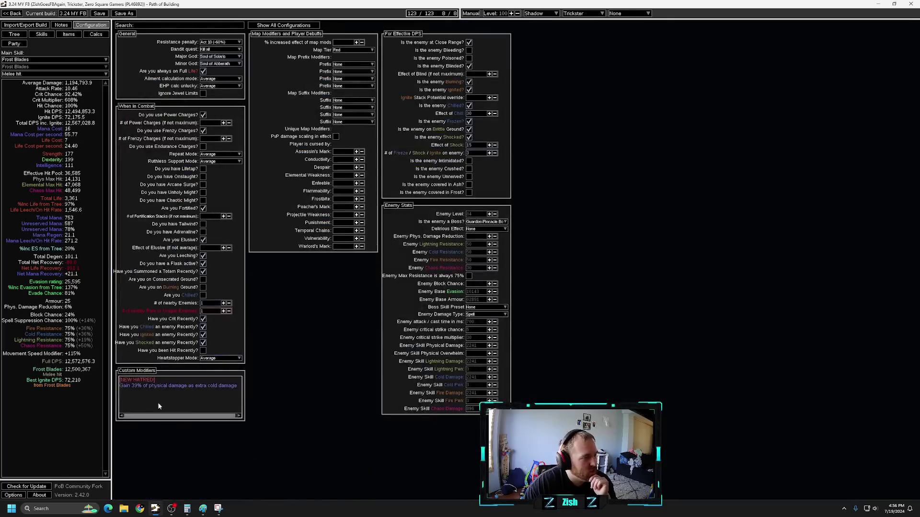
{"action": "left_click", "coordinate": [41, 34]}
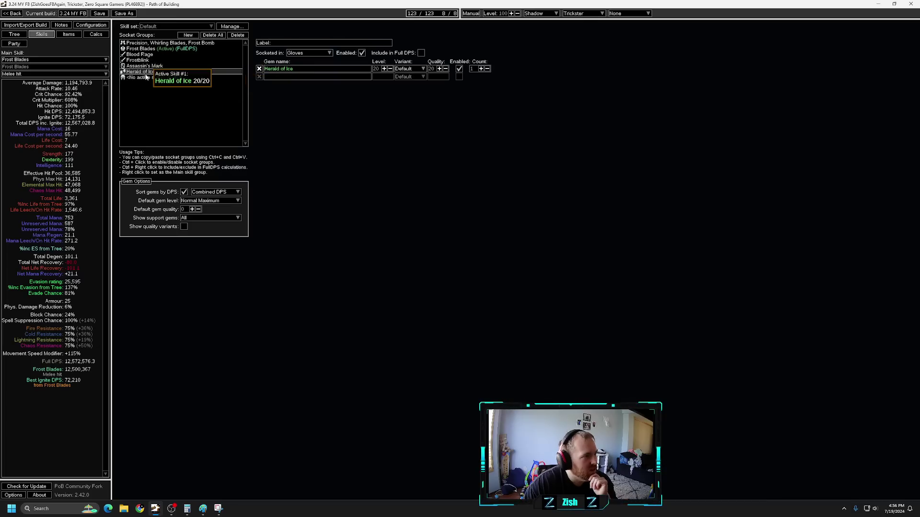
{"action": "left_click", "coordinate": [95, 34]}
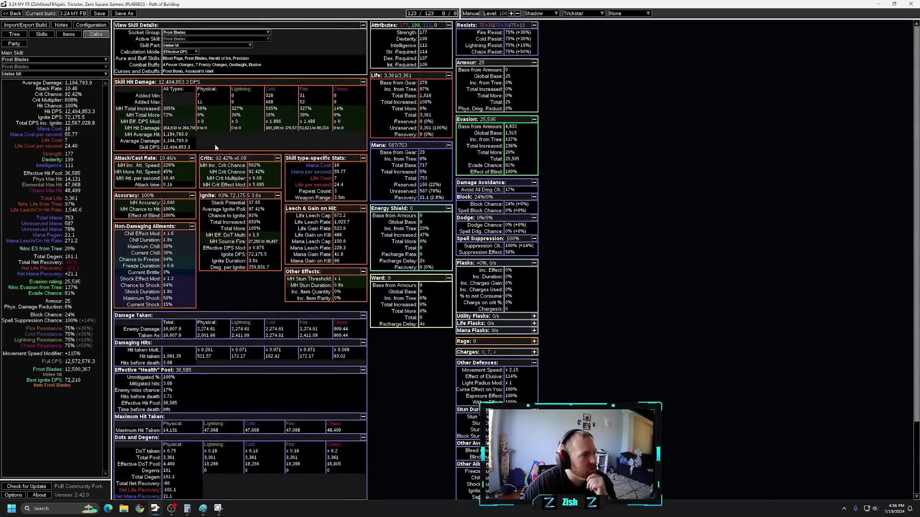
Bring up the old build screenshot, centre it, and compare it with current stats
{"action": "left_click", "coordinate": [221, 509]}
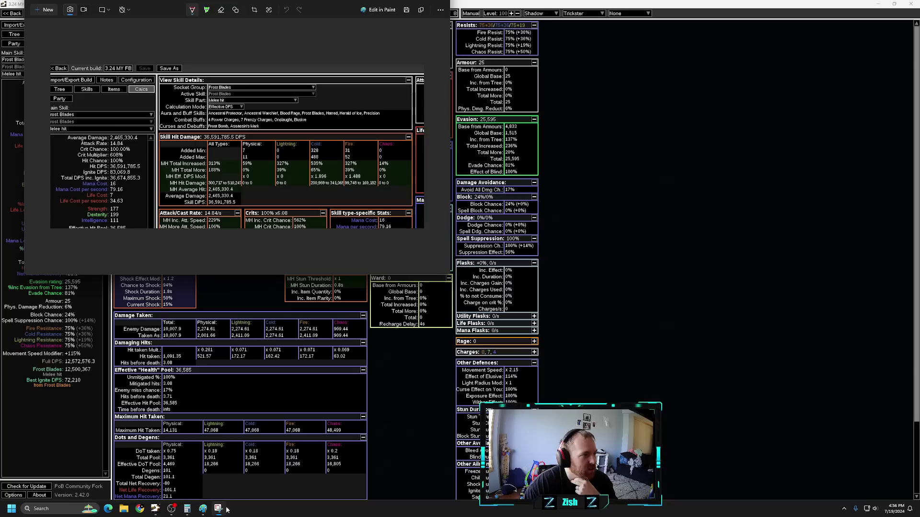
{"action": "left_click_drag", "start_coordinate": [204, 5], "coordinate": [440, 74]}
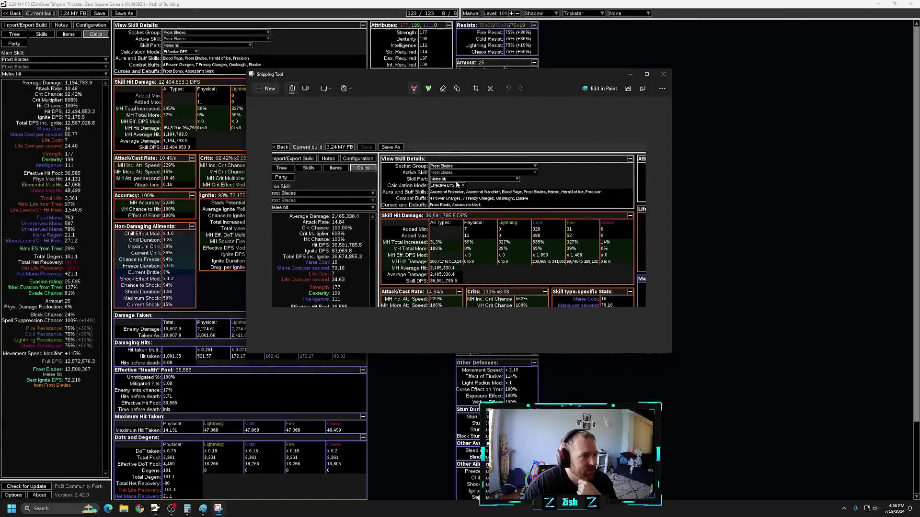
{"action": "left_click", "coordinate": [273, 131]}
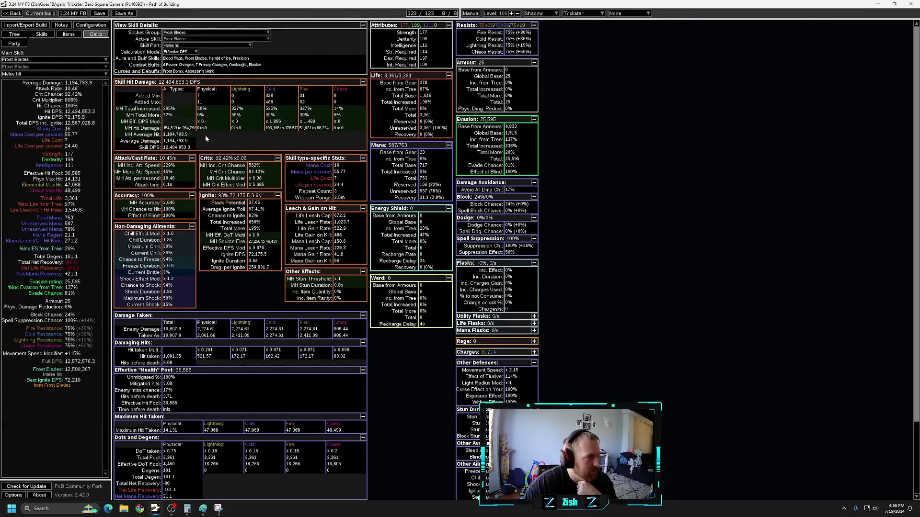
{"action": "left_click", "coordinate": [204, 509]}
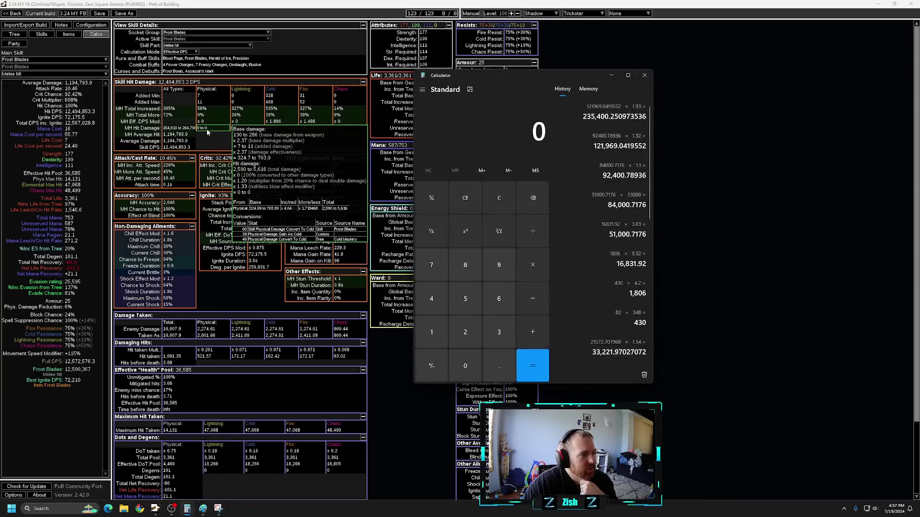
{"action": "left_click", "coordinate": [207, 131]}
Move the old screenshot aside and show the MH Hit Damage breakdown beside the Calculator
{"action": "left_click", "coordinate": [218, 508]}
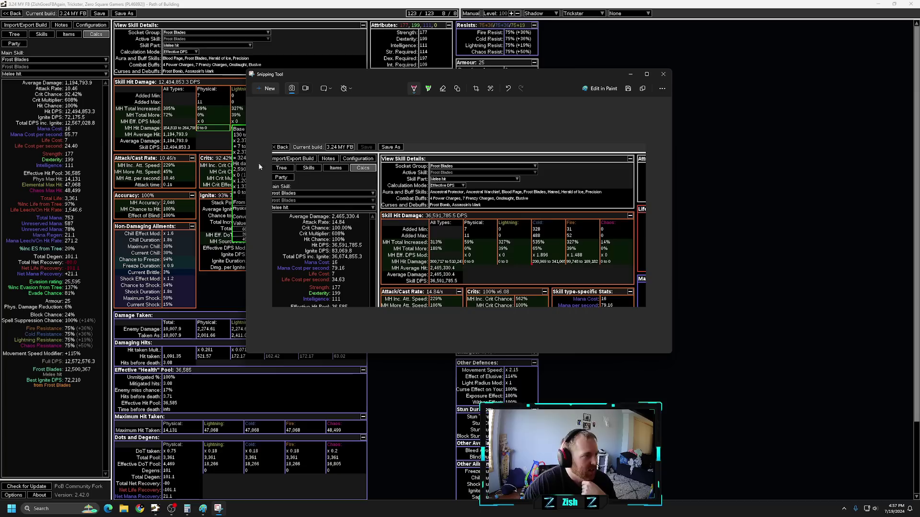
{"action": "left_click_drag", "start_coordinate": [324, 73], "coordinate": [406, 91]}
{"action": "left_click", "coordinate": [187, 508]}
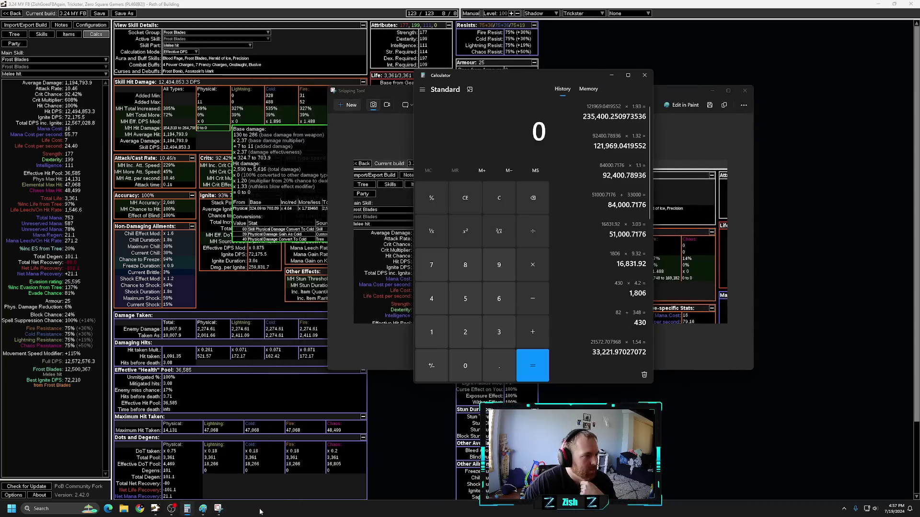
{"action": "left_click", "coordinate": [496, 388]}
{"action": "left_click", "coordinate": [187, 508]}
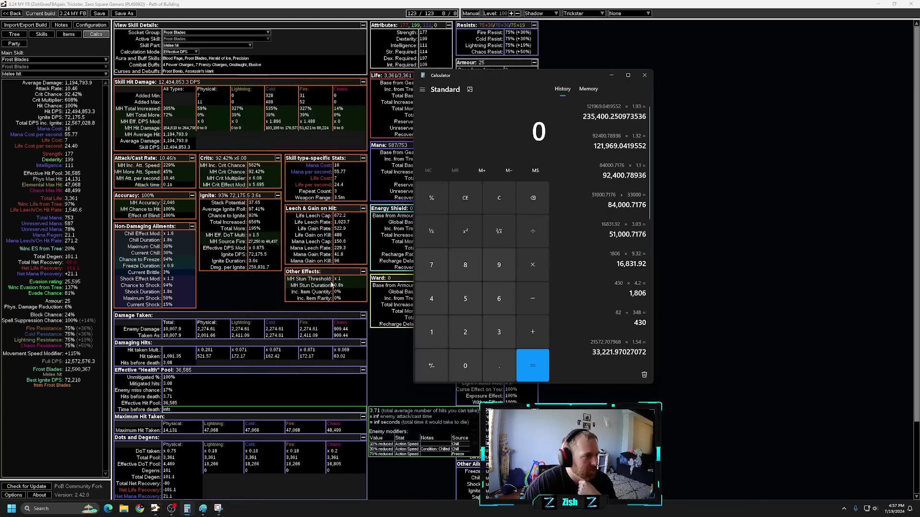
{"action": "left_click", "coordinate": [220, 128]}
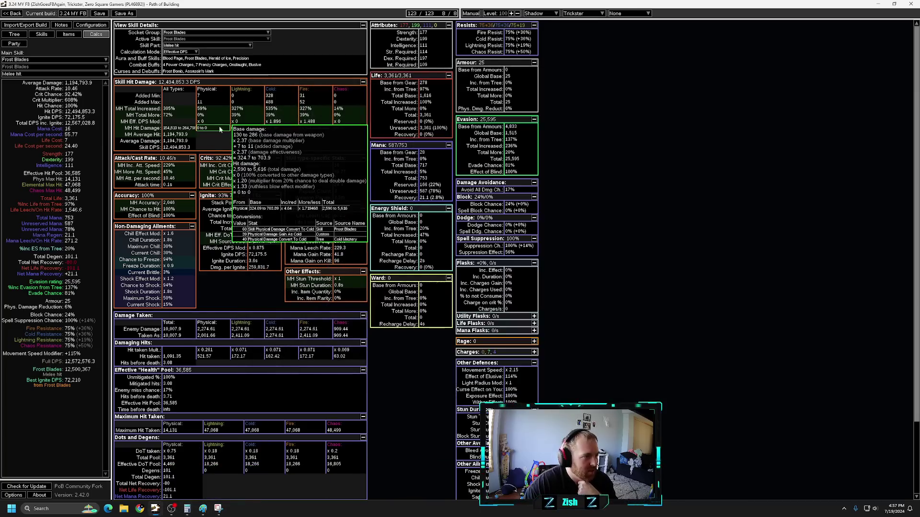
{"action": "left_click", "coordinate": [188, 509]}
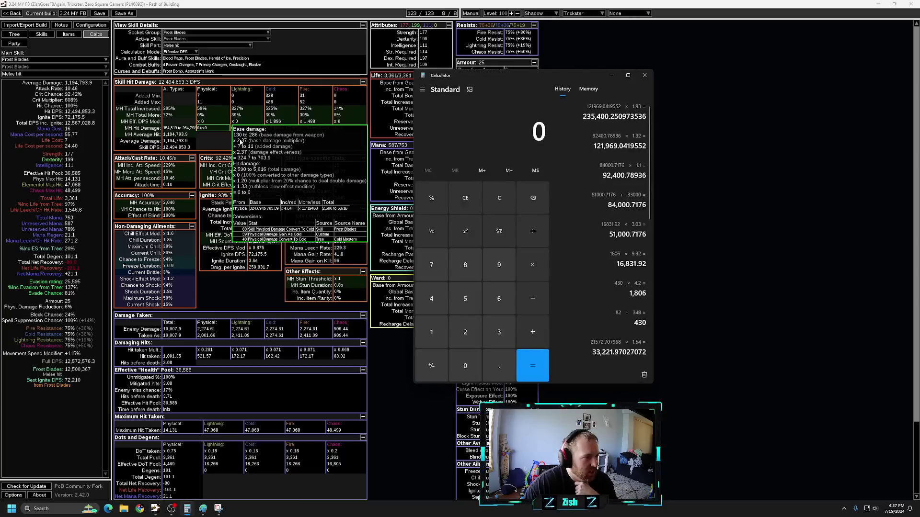
In Calculator, compute 130 + 7, then multiply by 1.2 and 4.2, giving 690.48
{"action": "left_click_drag", "start_coordinate": [423, 78], "coordinate": [376, 75]}
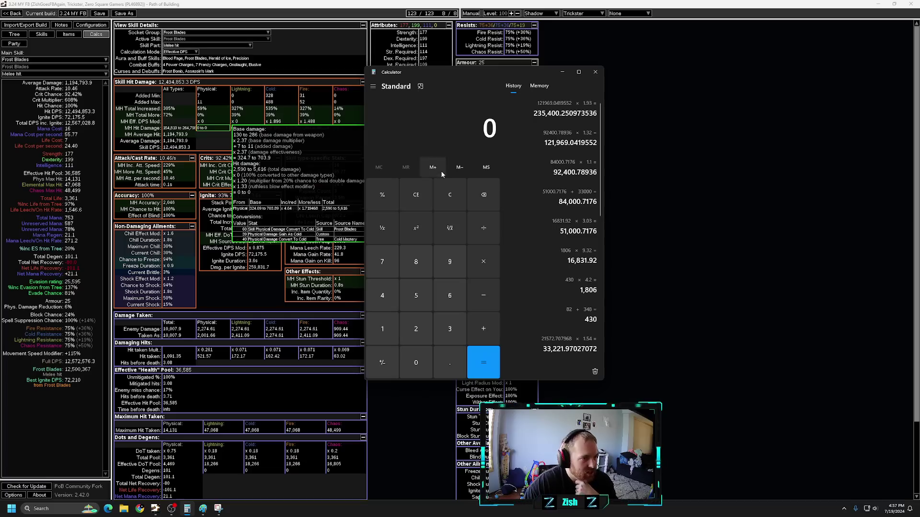
{"action": "type", "text": "1"}
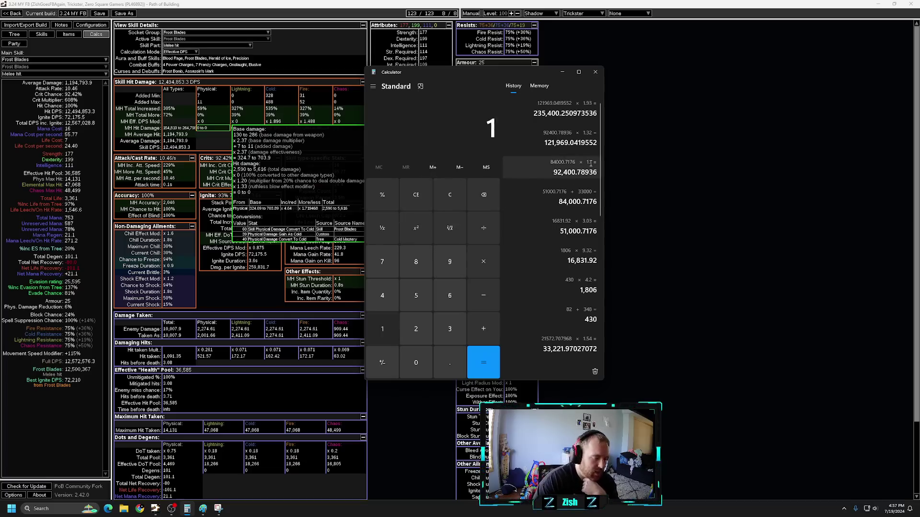
{"action": "type", "text": "30 "}
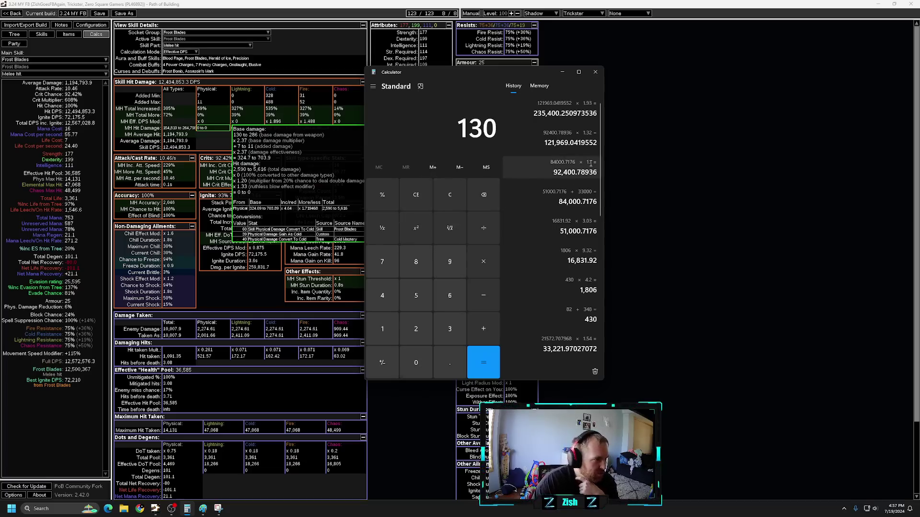
{"action": "type", "text": "+ 7"}
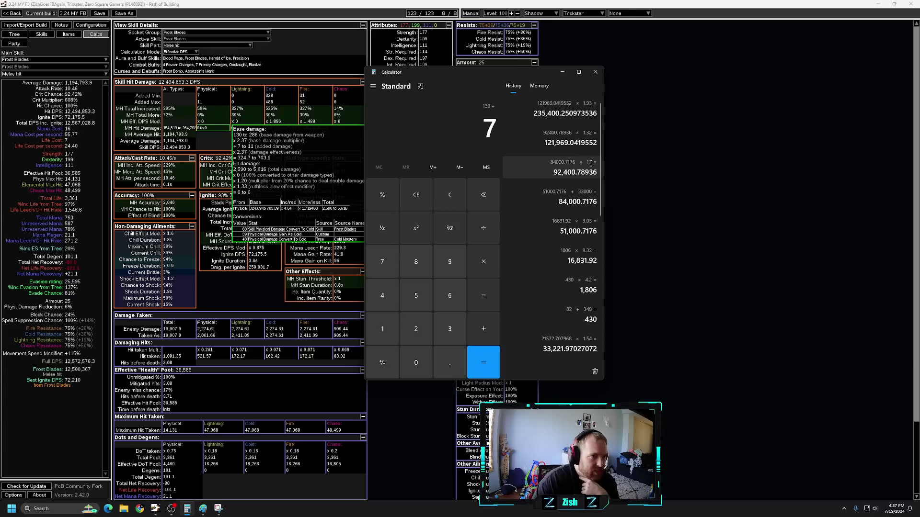
{"action": "key", "text": "Return"}
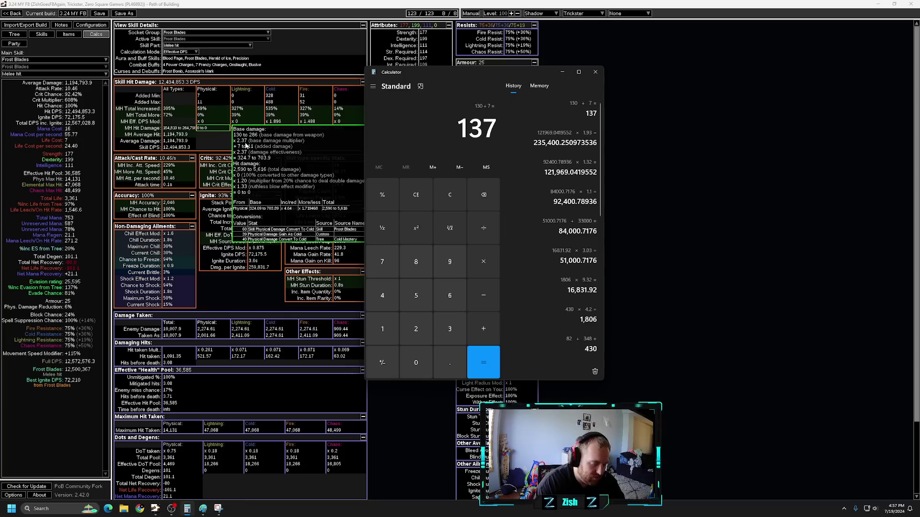
{"action": "type", "text": "1.2"}
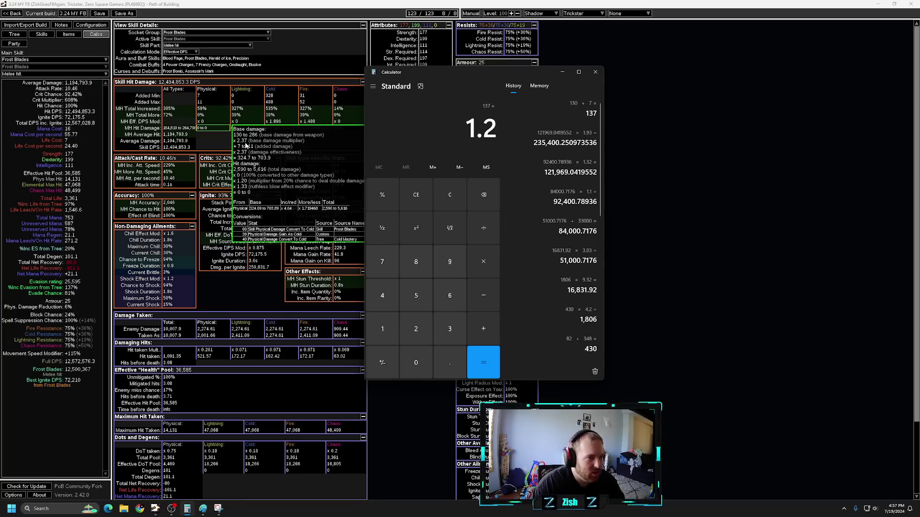
{"action": "key", "text": "Return"}
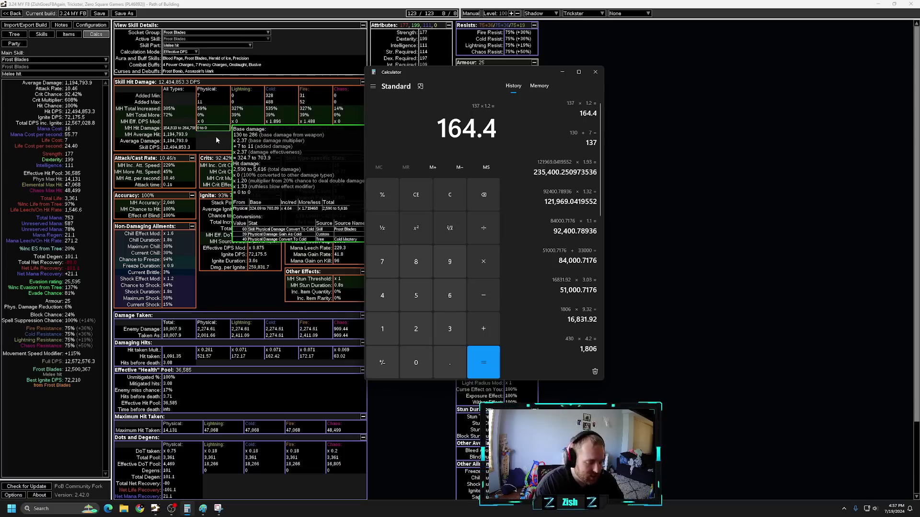
{"action": "type", "text": "4.2"}
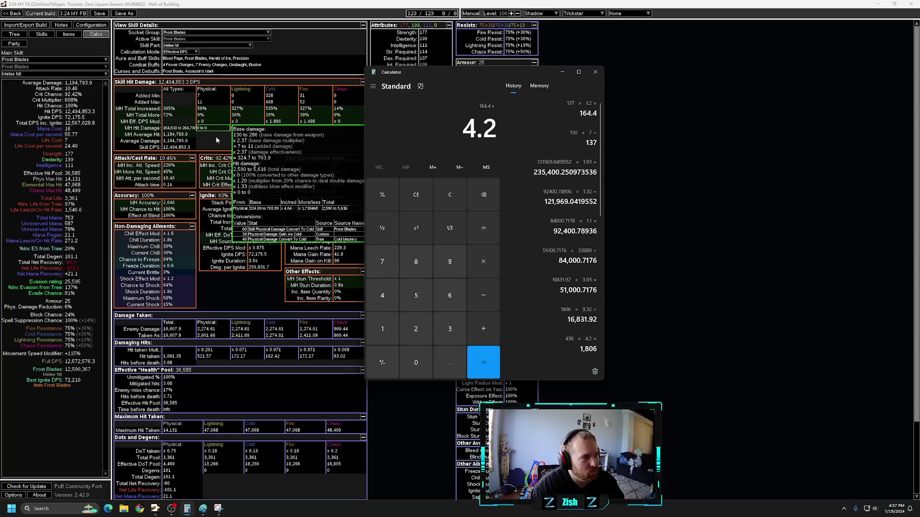
{"action": "key", "text": "Return"}
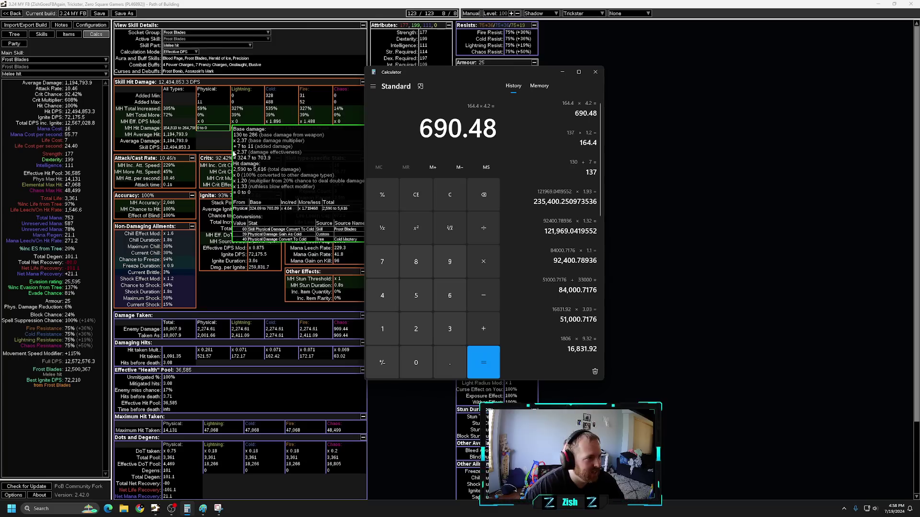
Multiply 690.48 by 9.99, 2.39 and 1.39 to reach 22,915.49764392, then clear
{"action": "left_click", "coordinate": [213, 138]}
{"action": "mouse_move", "coordinate": [273, 128]}
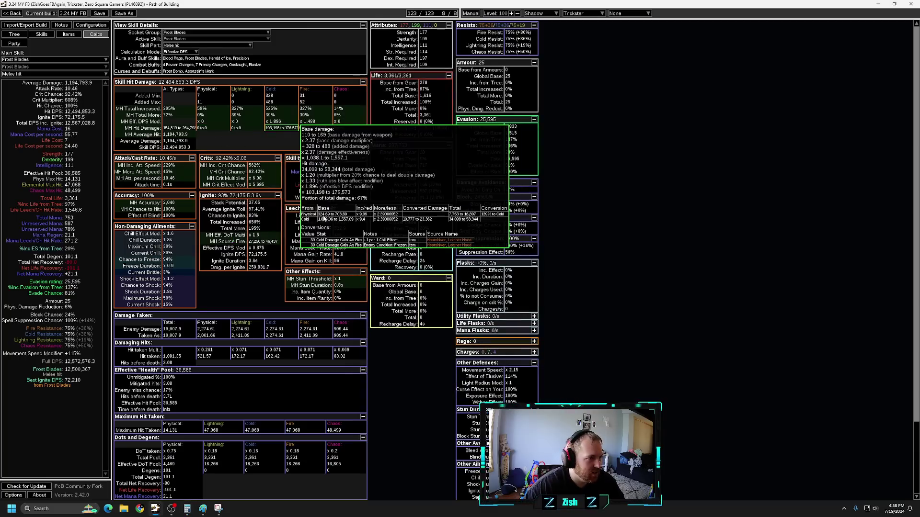
{"action": "left_click", "coordinate": [187, 509]}
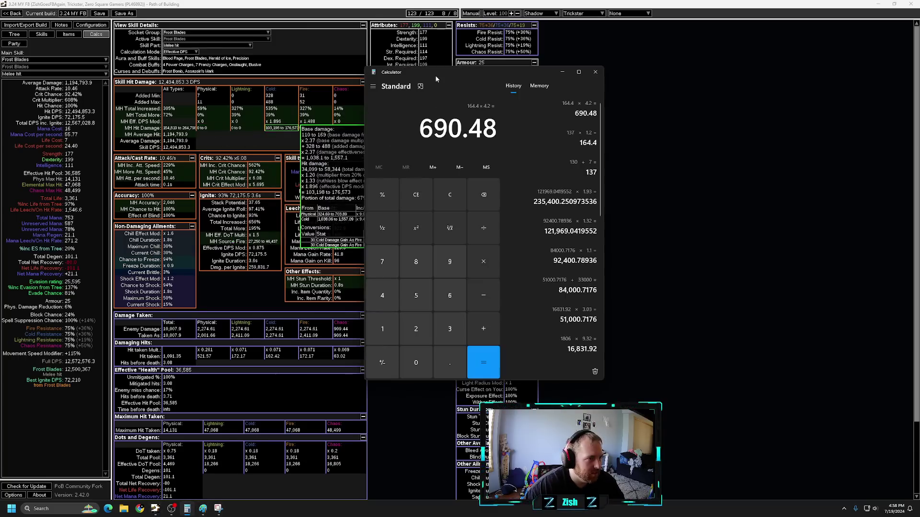
{"action": "left_click_drag", "start_coordinate": [435, 79], "coordinate": [545, 96]}
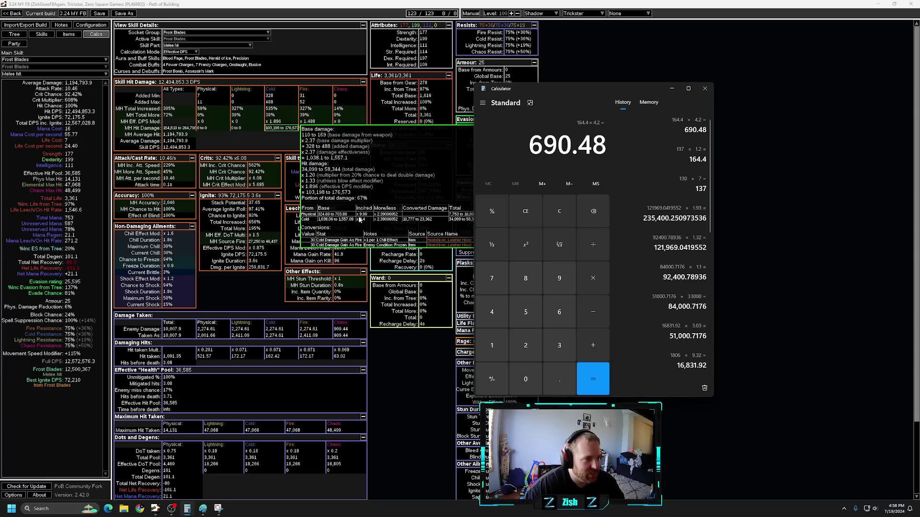
{"action": "key", "text": "asterisk"}
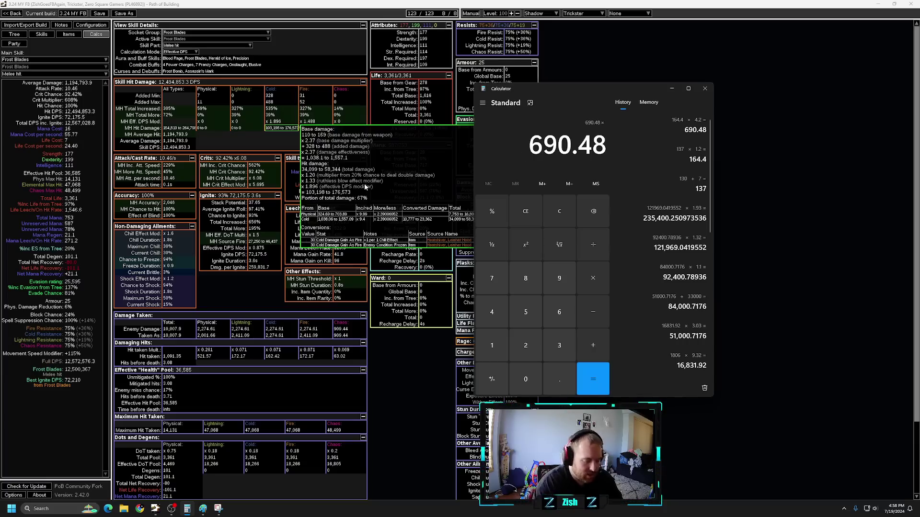
{"action": "type", "text": "9"}
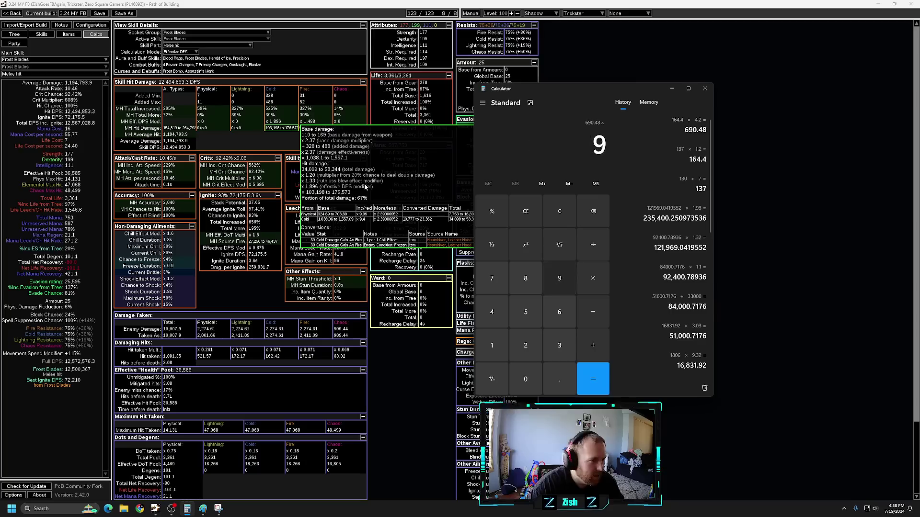
{"action": "type", "text": ".99"}
{"action": "key", "text": "Return"}
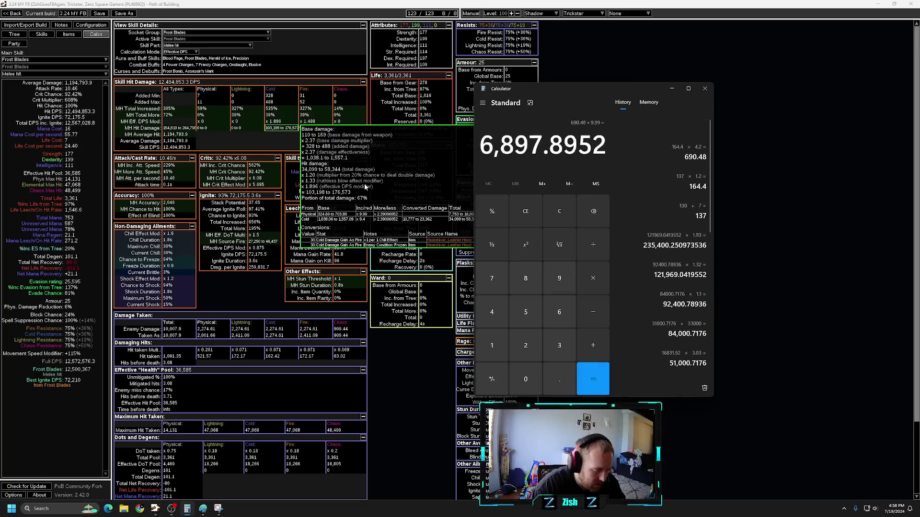
{"action": "key", "text": "asterisk"}
{"action": "type", "text": "2."}
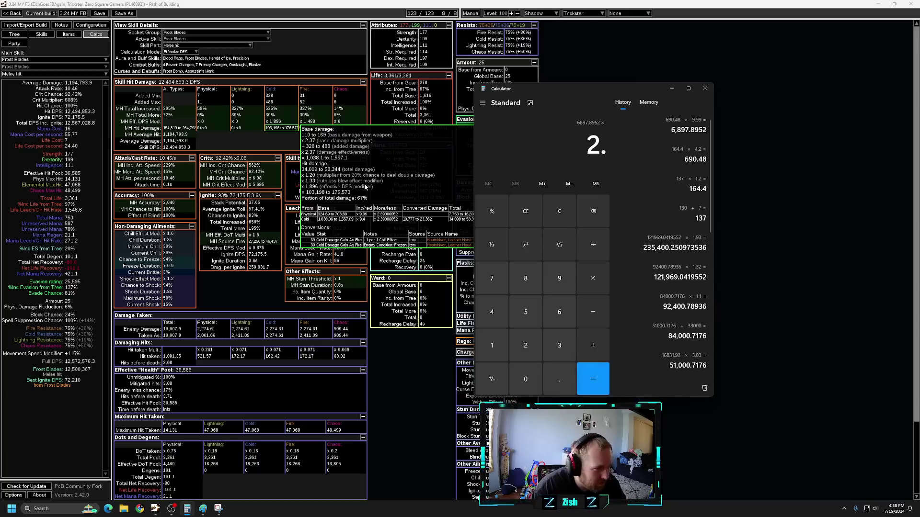
{"action": "type", "text": "39"}
{"action": "key", "text": "Return"}
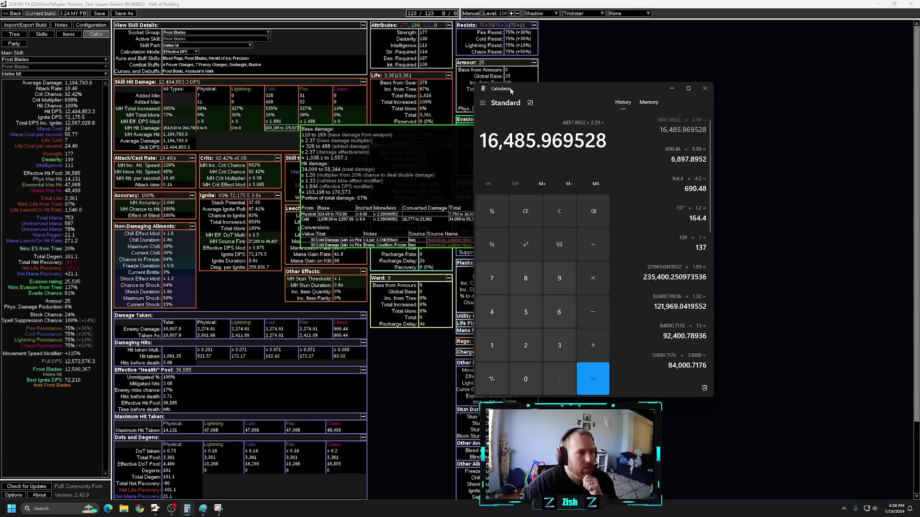
{"action": "left_click_drag", "start_coordinate": [489, 87], "coordinate": [546, 111]}
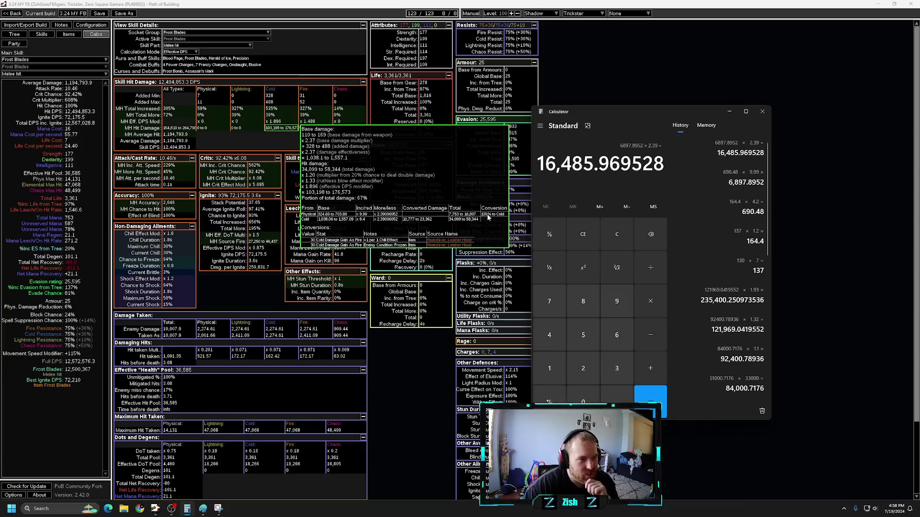
{"action": "type", "text": "*1."}
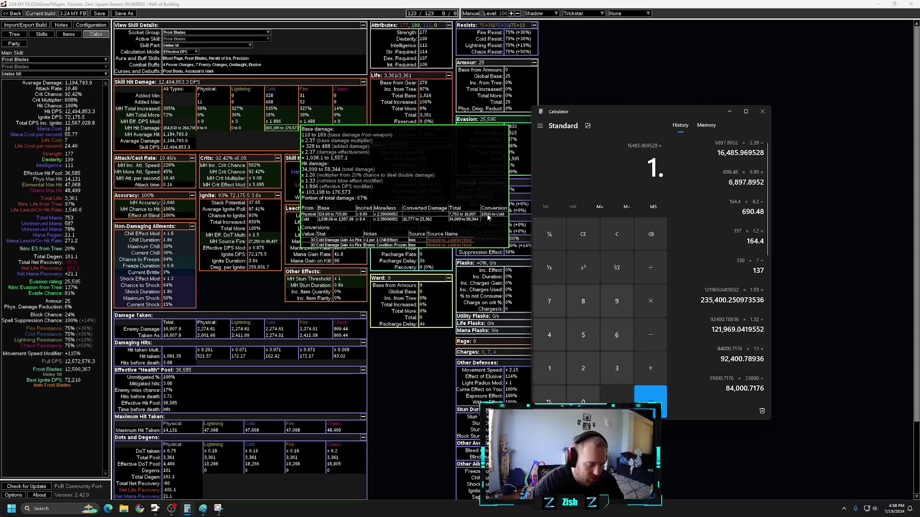
{"action": "type", "text": "39"}
{"action": "key", "text": "Return"}
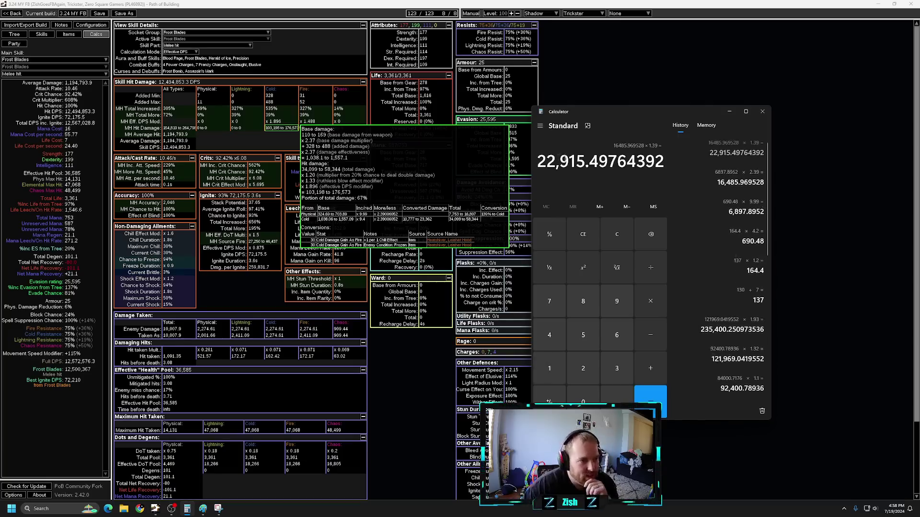
{"action": "left_click_drag", "start_coordinate": [575, 113], "coordinate": [556, 135]}
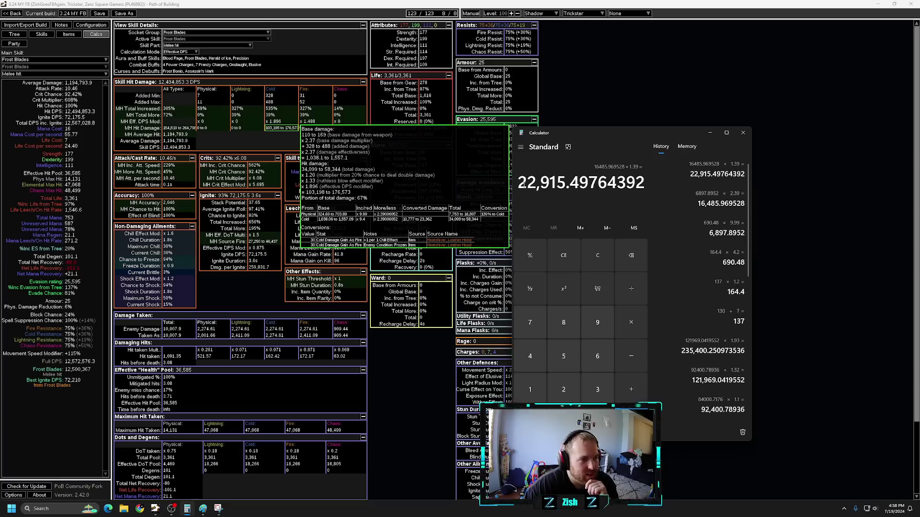
{"action": "mouse_move", "coordinate": [518, 183]}
{"action": "left_mouse_down"}
{"action": "mouse_move", "coordinate": [566, 183]}
{"action": "mouse_move", "coordinate": [557, 185]}
{"action": "left_mouse_up"}
{"action": "left_click", "coordinate": [537, 189]}
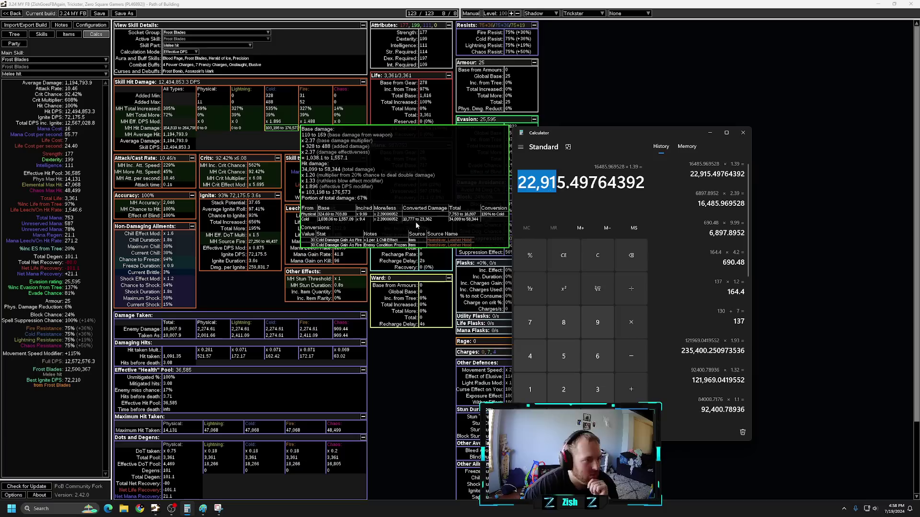
Compute 438 × 4.2 × 9.4 × 2.39 = 41,328.4536, then add 22,915
{"action": "left_click", "coordinate": [597, 256]}
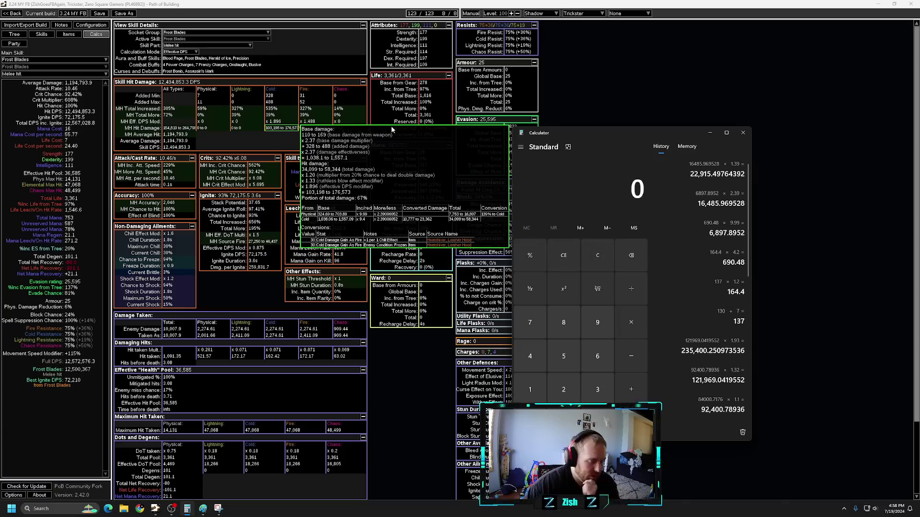
{"action": "type", "text": "110 "}
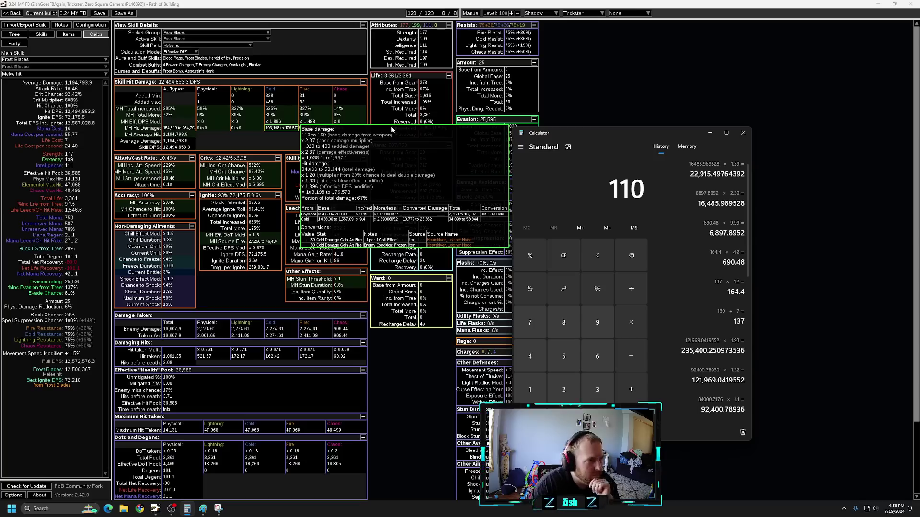
{"action": "type", "text": "+ 3"}
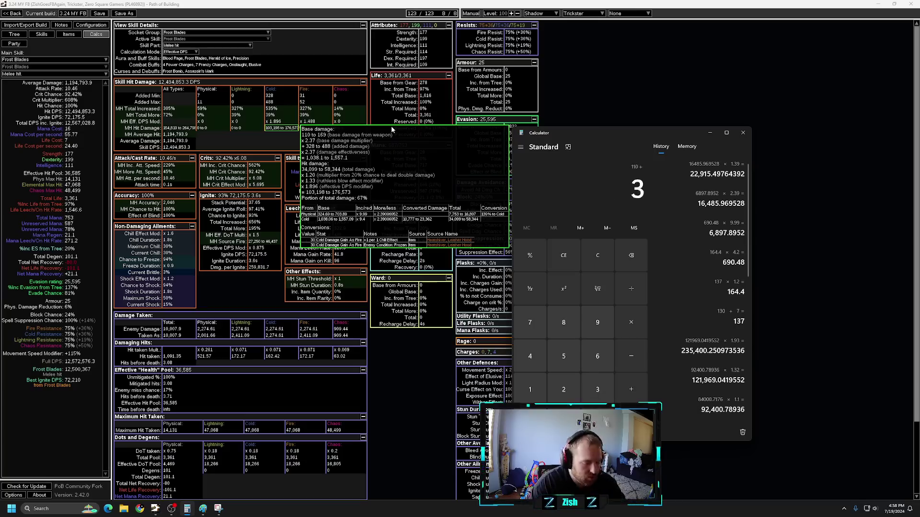
{"action": "type", "text": "28"}
{"action": "key", "text": "Return"}
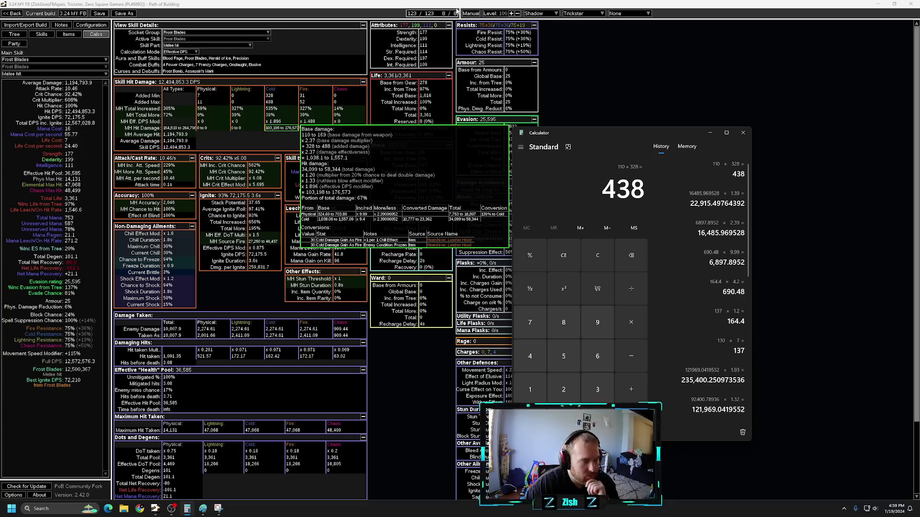
{"action": "type", "text": "*4.2"}
{"action": "key", "text": "Return"}
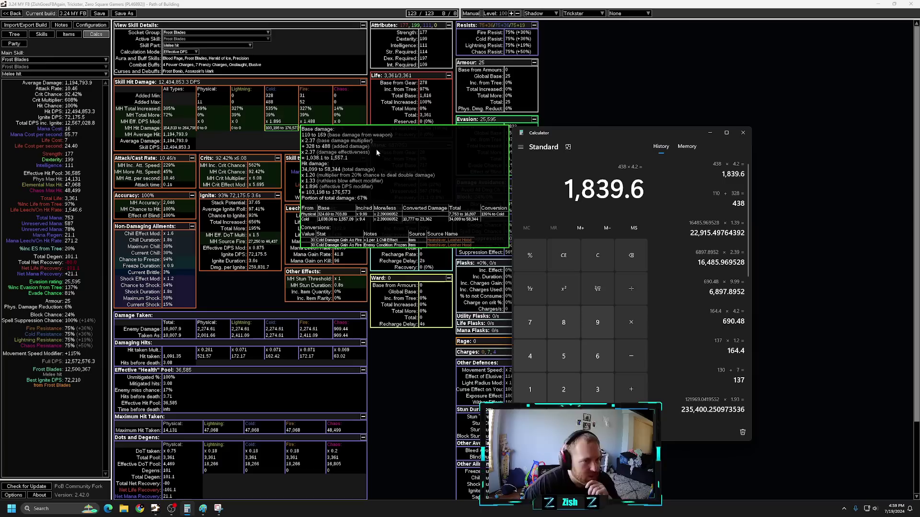
{"action": "type", "text": "9.4"}
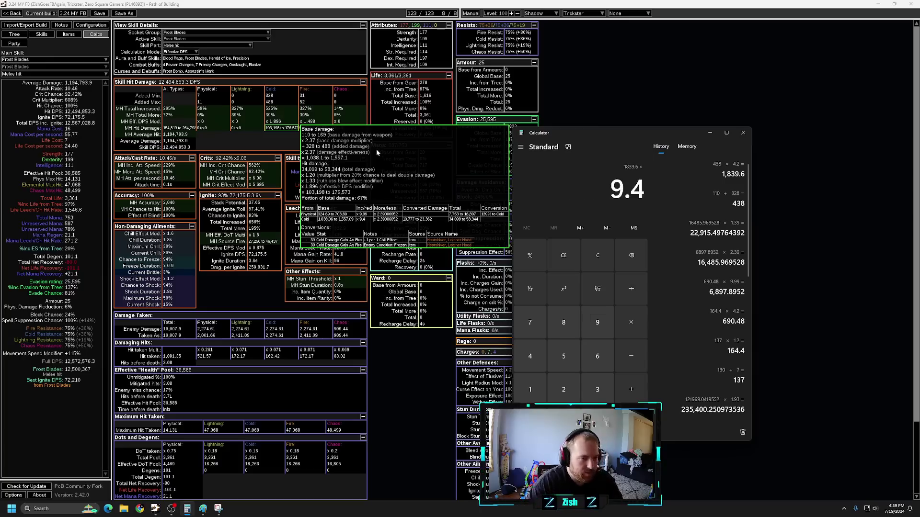
{"action": "key", "text": "Return"}
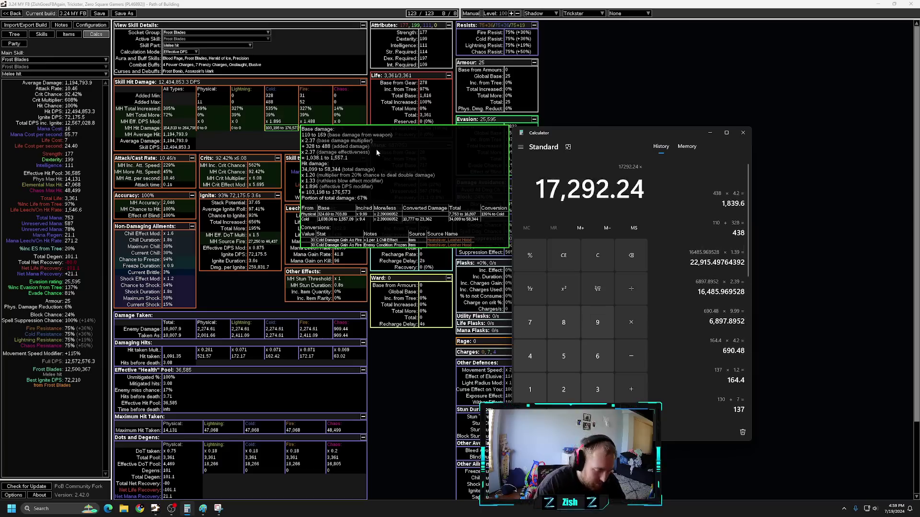
{"action": "type", "text": "*2.39"}
{"action": "key", "text": "Return"}
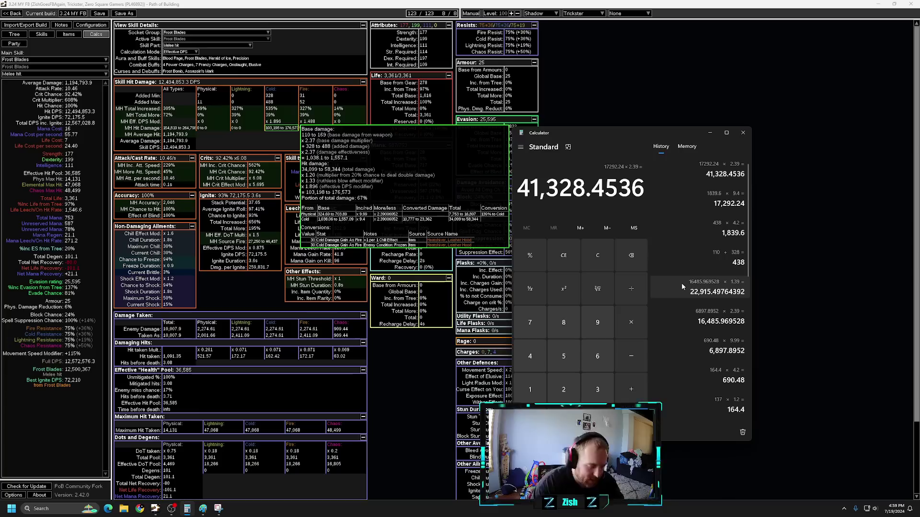
{"action": "key", "text": "plus"}
{"action": "type", "text": "2"}
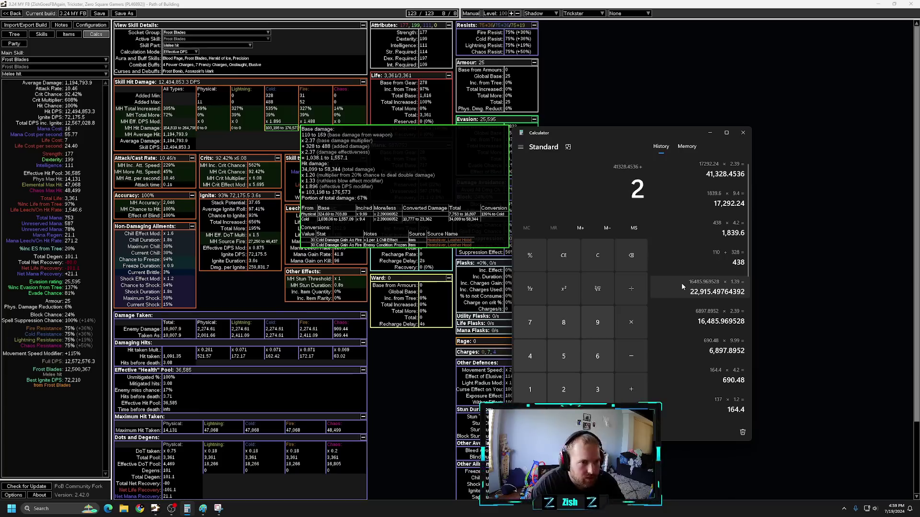
{"action": "type", "text": "29"}
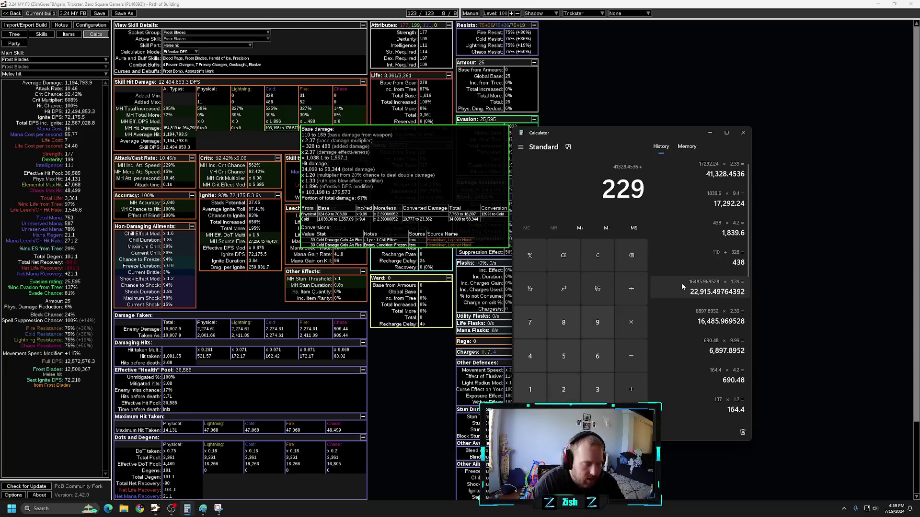
{"action": "type", "text": "15"}
{"action": "key", "text": "Return"}
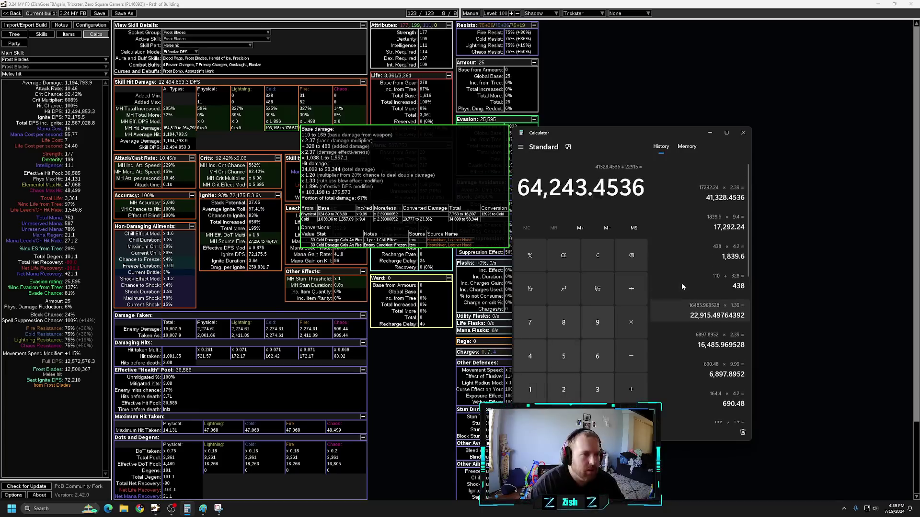
{"action": "mouse_move", "coordinate": [546, 134]}
{"action": "left_mouse_down"}
{"action": "mouse_move", "coordinate": [536, 109]}
{"action": "mouse_move", "coordinate": [508, 117]}
{"action": "left_mouse_up"}
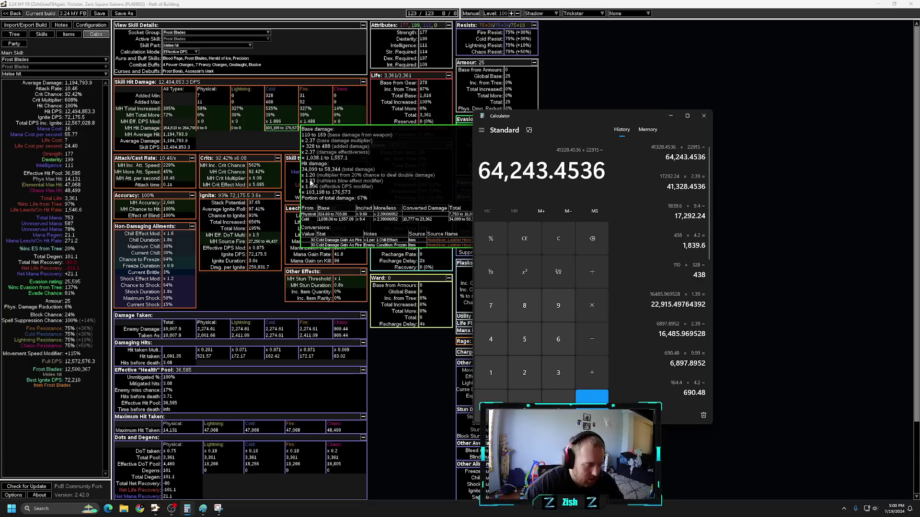
{"action": "type", "text": "*1."}
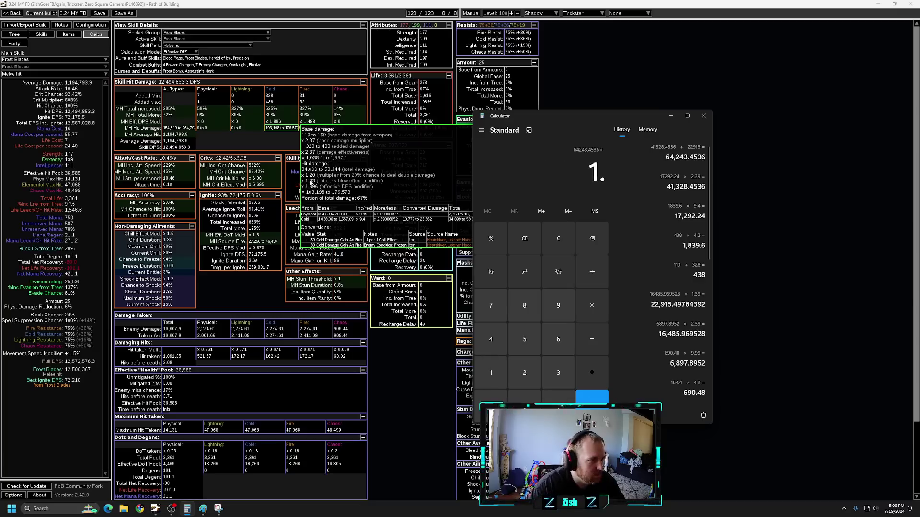
{"action": "type", "text": "2"}
Apply the 1.2, 1.33 and 1.89 multipliers to the 64,243.4536 total
{"action": "key", "text": "Return"}
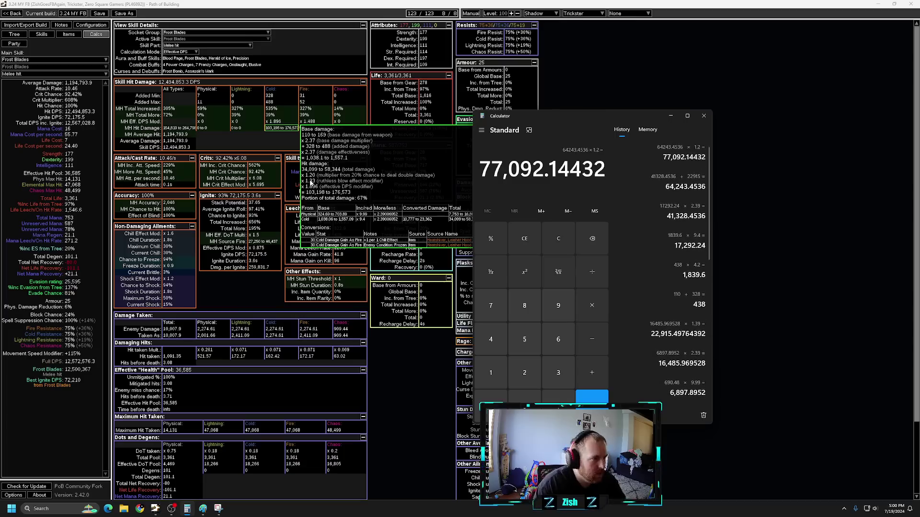
{"action": "type", "text": "1.33"}
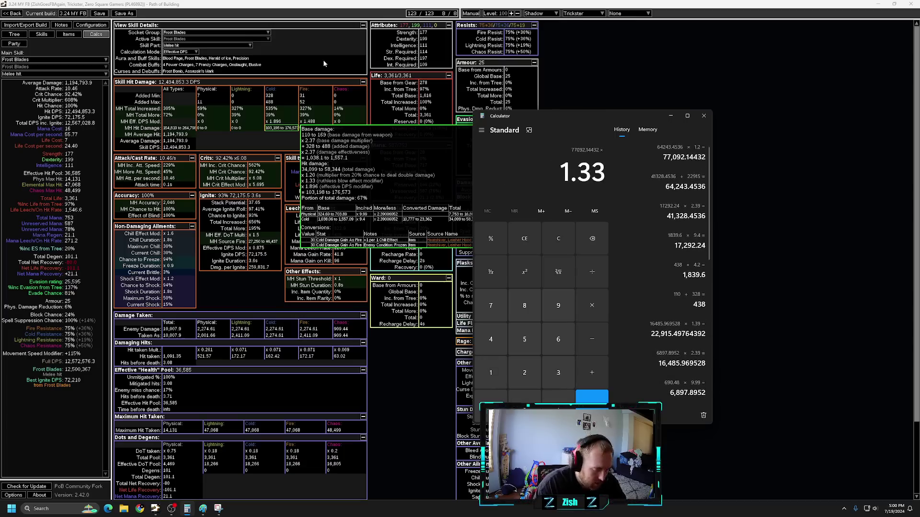
{"action": "key", "text": "Return"}
{"action": "type", "text": "*1"}
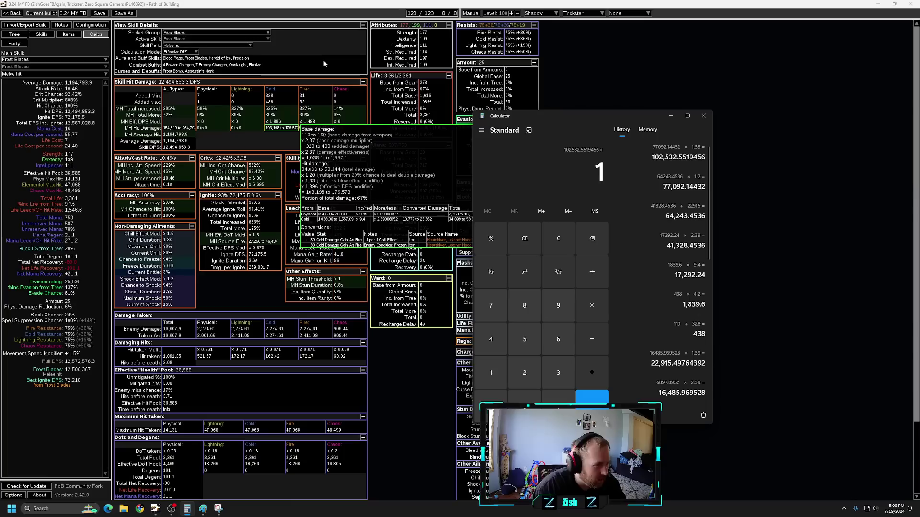
{"action": "type", "text": ".89"}
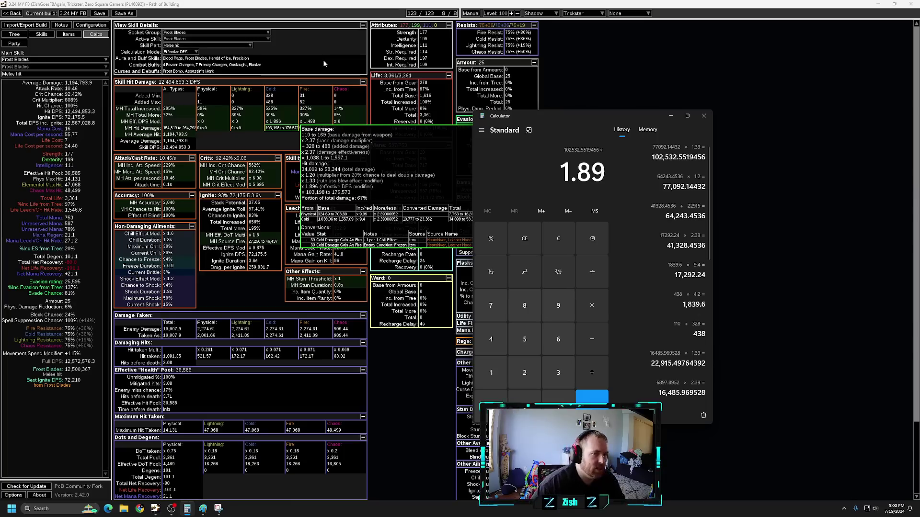
{"action": "key", "text": "Return"}
{"action": "mouse_move", "coordinate": [515, 116]}
{"action": "left_mouse_down"}
{"action": "mouse_move", "coordinate": [440, 121]}
{"action": "mouse_move", "coordinate": [339, 90]}
{"action": "mouse_move", "coordinate": [374, 85]}
{"action": "left_mouse_up"}
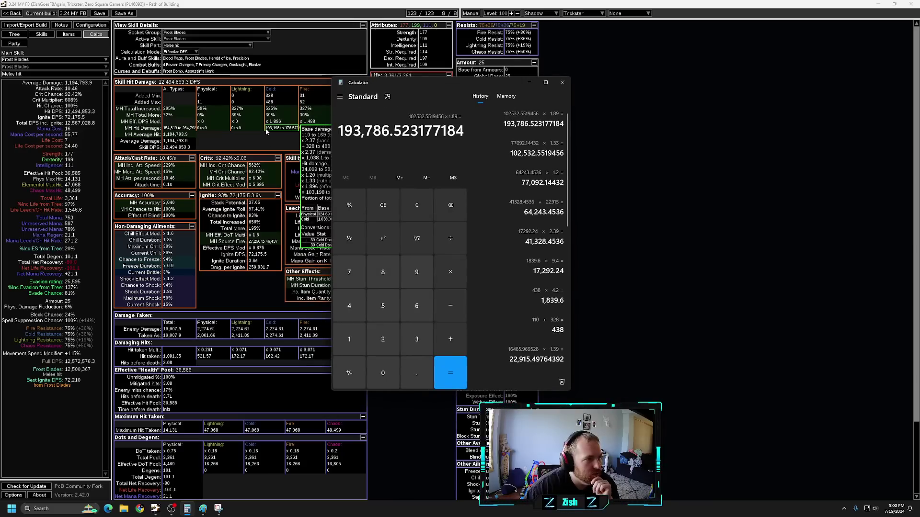
Place the calculator beside the old build's stats screenshot to compare, then hide both windows
{"action": "left_click", "coordinate": [218, 510]}
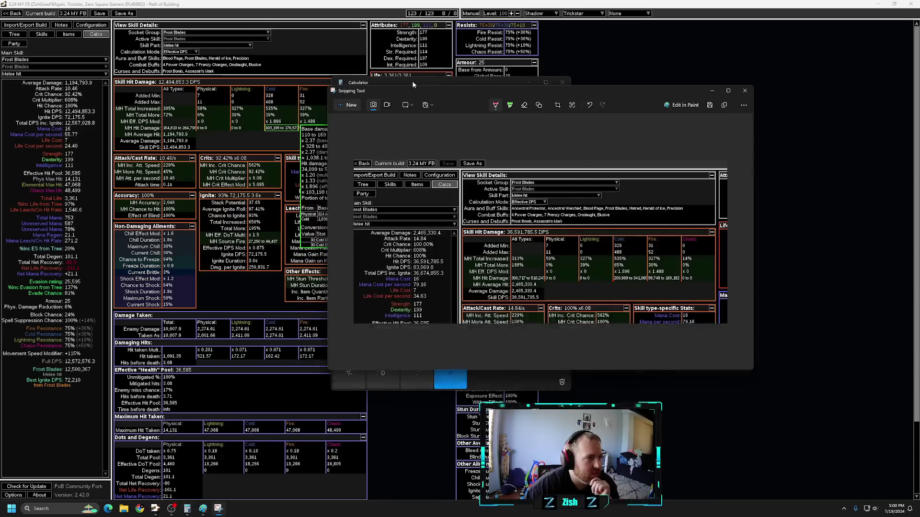
{"action": "mouse_move", "coordinate": [412, 84]}
{"action": "left_mouse_down"}
{"action": "mouse_move", "coordinate": [714, 224]}
{"action": "mouse_move", "coordinate": [728, 190]}
{"action": "mouse_move", "coordinate": [713, 231]}
{"action": "left_mouse_up"}
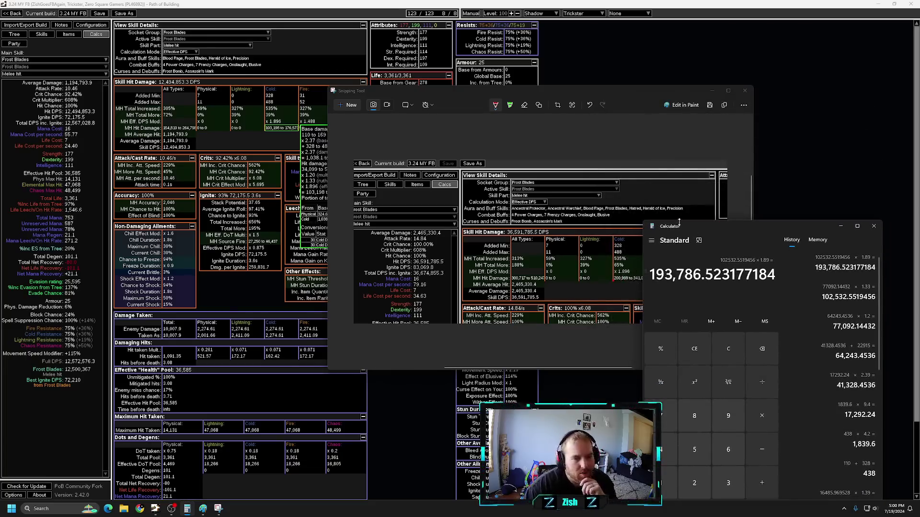
{"action": "left_click_drag", "start_coordinate": [683, 226], "coordinate": [692, 227]}
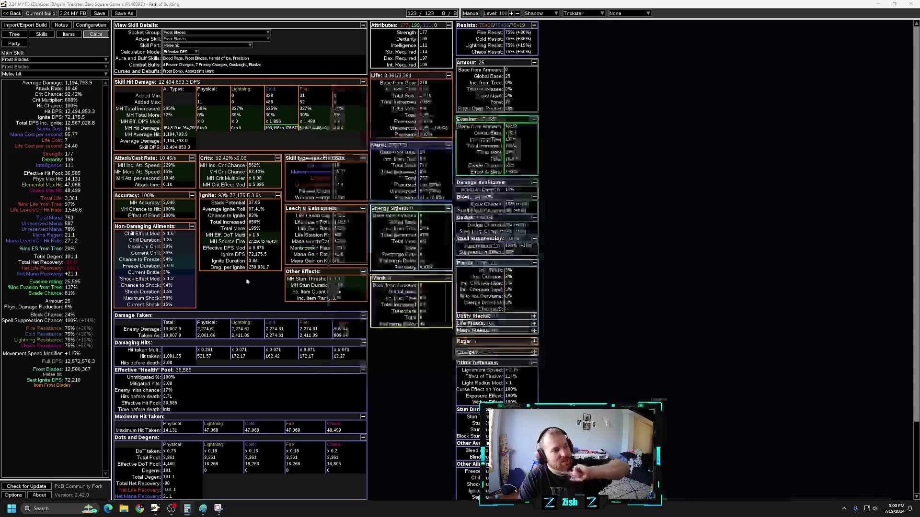
{"action": "left_click", "coordinate": [291, 213]}
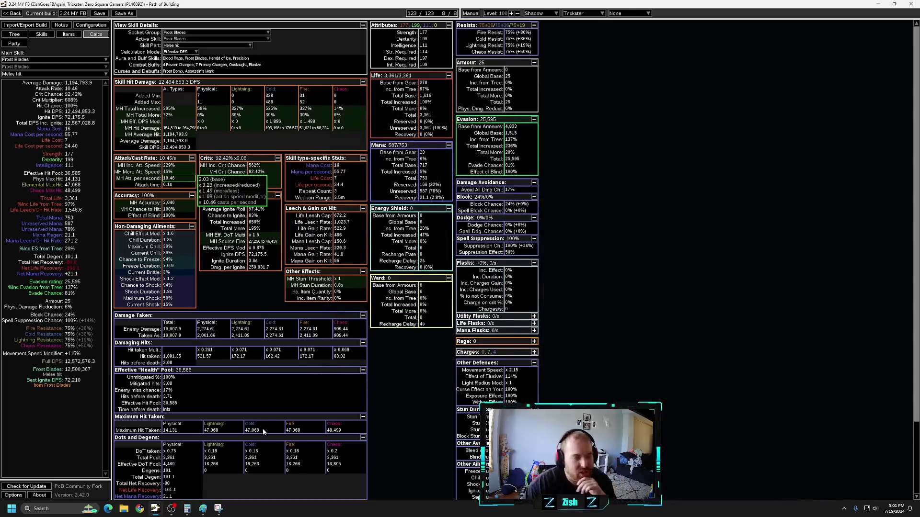
Bring back the calculator holding 193,786.523177184 and position it above the centre stat panels
{"action": "left_click", "coordinate": [187, 509]}
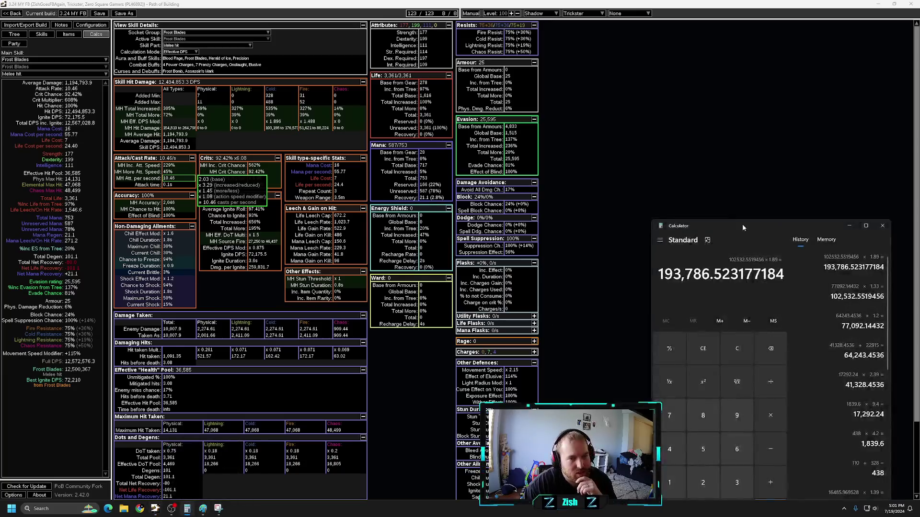
{"action": "left_click_drag", "start_coordinate": [743, 228], "coordinate": [398, 79]}
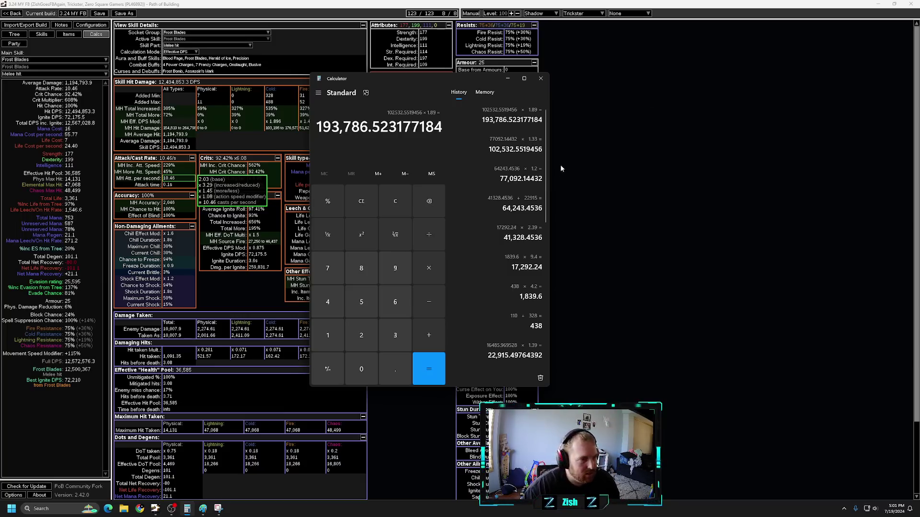
{"action": "mouse_move", "coordinate": [375, 80]}
{"action": "left_mouse_down"}
{"action": "mouse_move", "coordinate": [377, 92]}
{"action": "mouse_move", "coordinate": [370, 81]}
{"action": "left_mouse_up"}
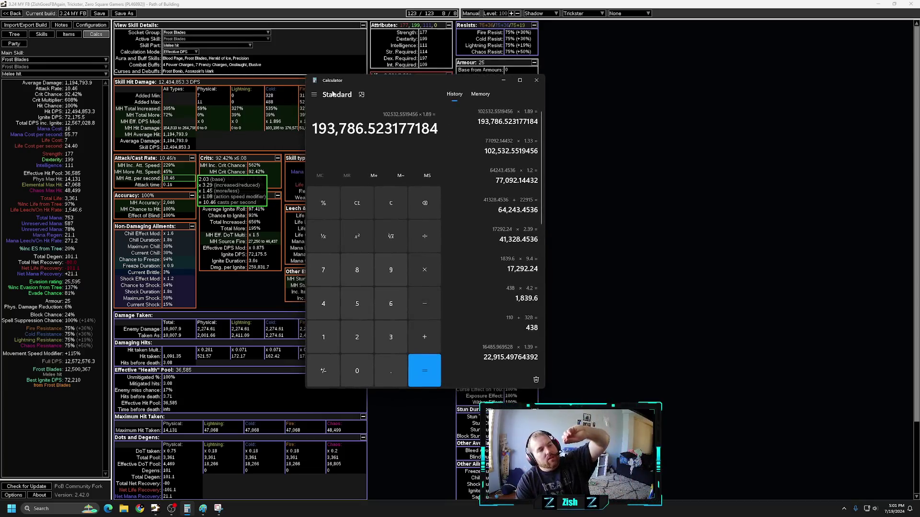
{"action": "left_click_drag", "start_coordinate": [338, 81], "coordinate": [332, 80]}
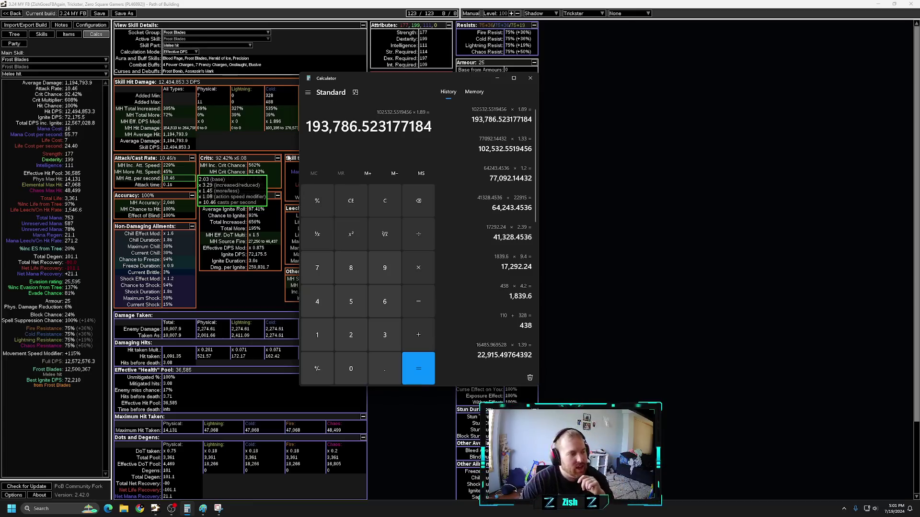
Bring Paint's patch notes image, with Frost Blades, Hatred and Quality changes boxed, to the front
{"action": "left_click", "coordinate": [203, 509]}
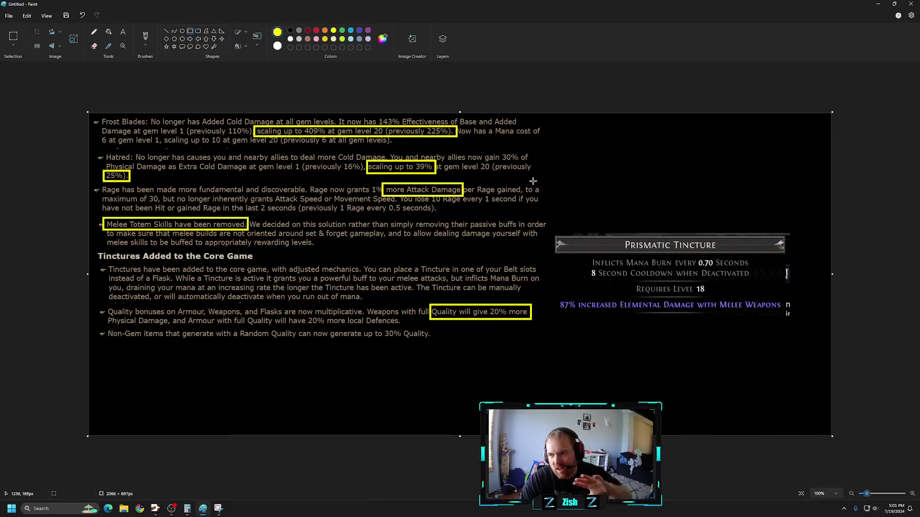